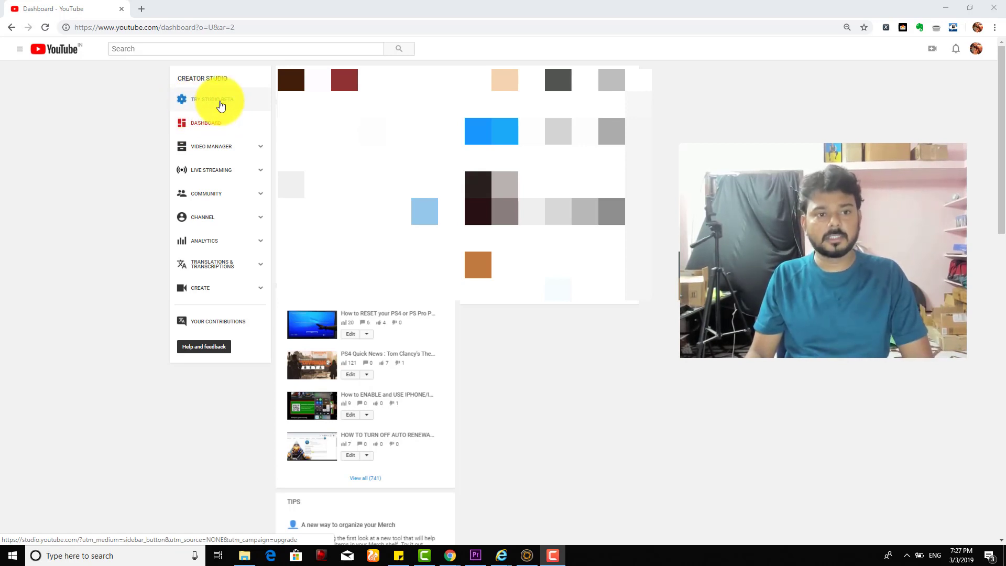
# Switch to the new Studio version and open the channel's Copyright matches
pyautogui.click(221, 106)
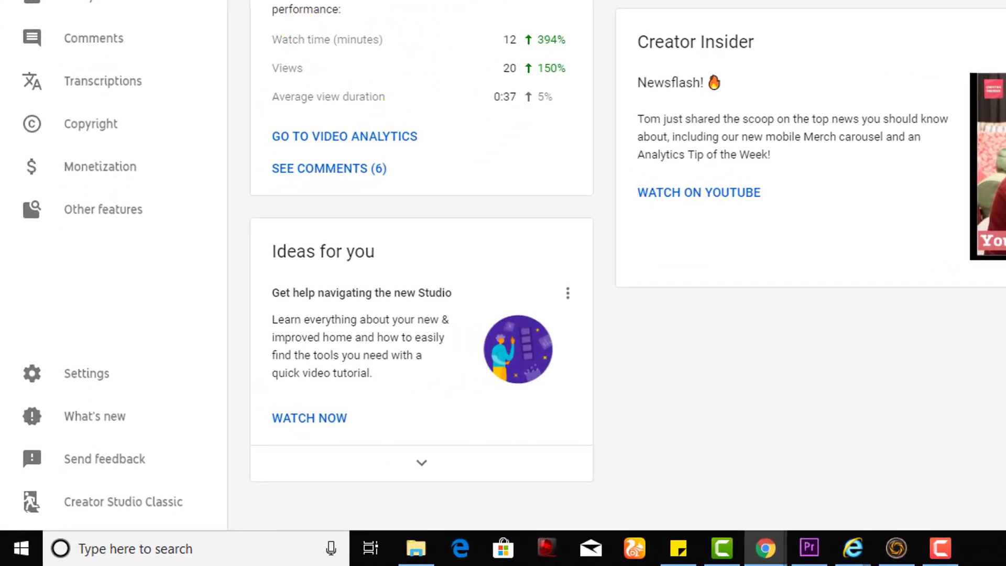
pyautogui.click(110, 128)
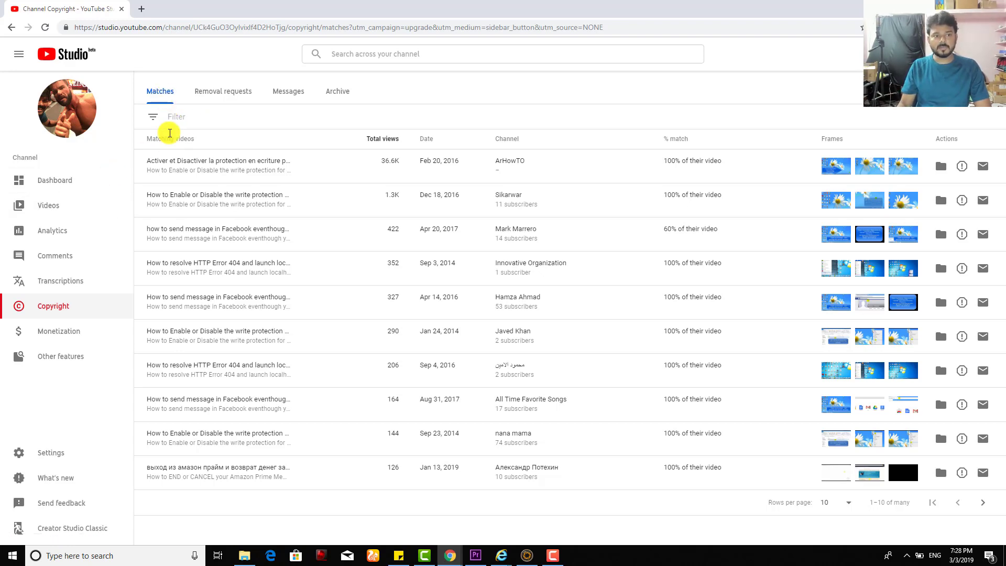
pyautogui.moveTo(236, 165)
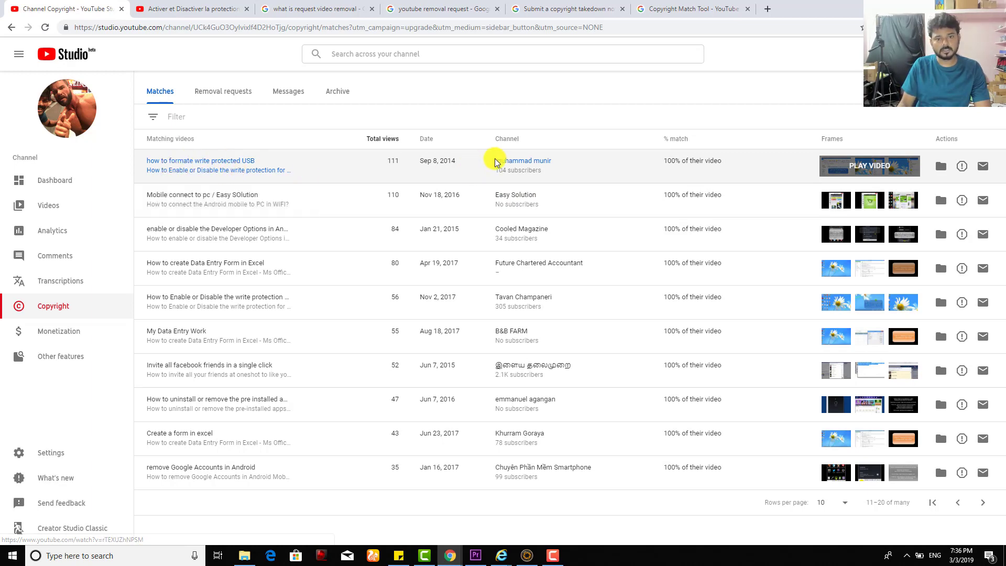
# Play the top matched re-upload, note its view count, and return to the matches
pyautogui.click(193, 160)
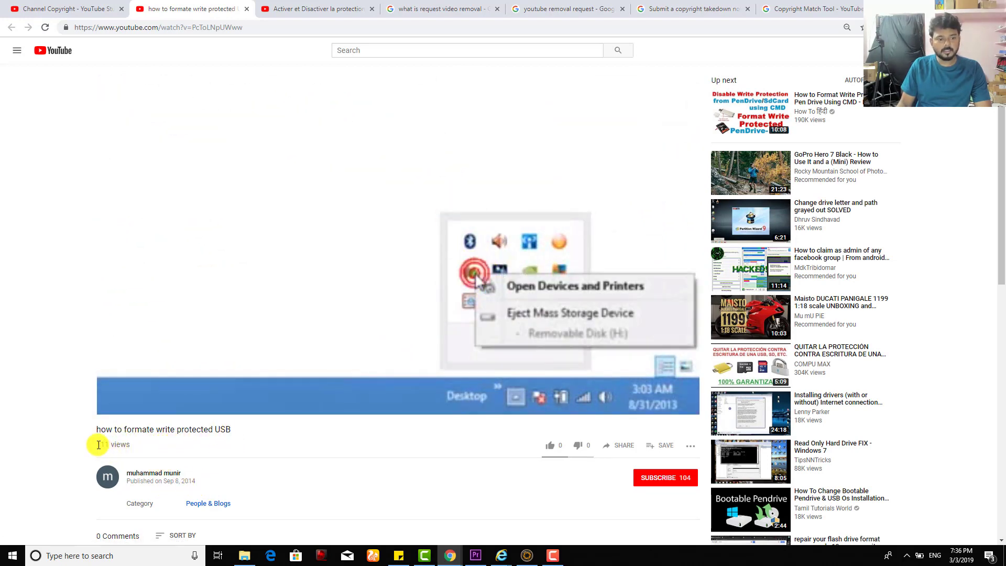
pyautogui.moveTo(96, 445); pyautogui.dragTo(161, 454)
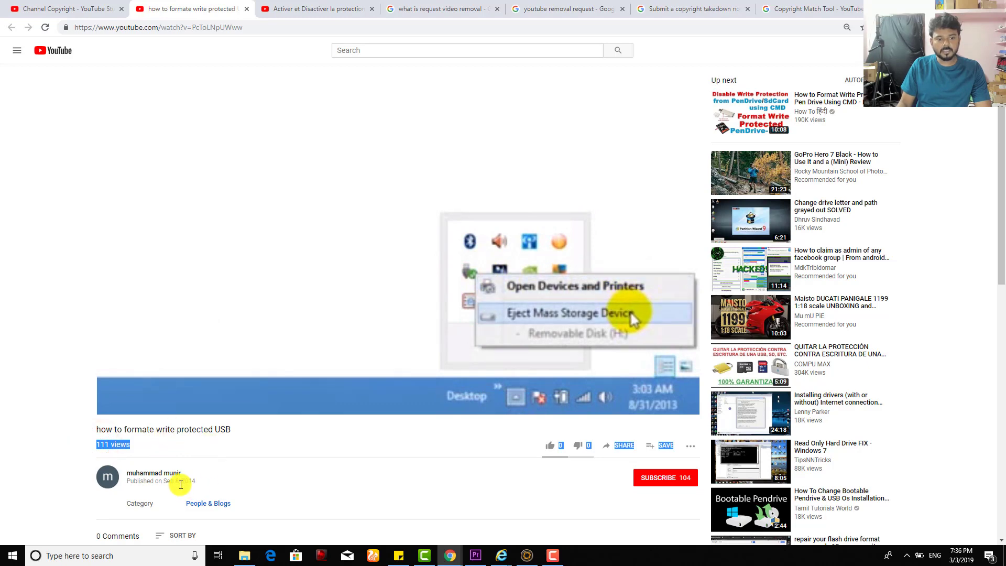
pyautogui.click(166, 482)
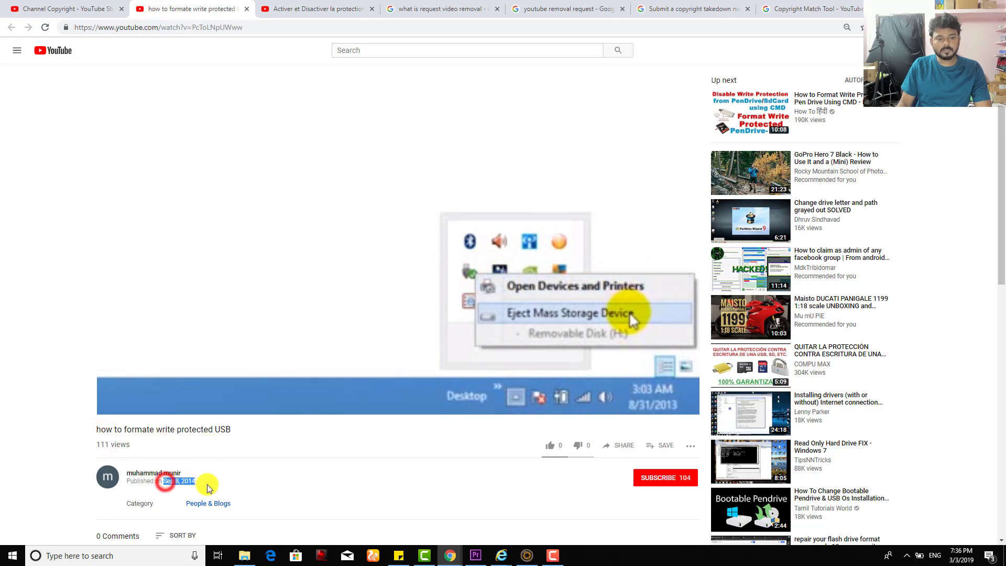
pyautogui.click(69, 9)
# Open the original video, note its publish date, skip near its end, and close the ad
pyautogui.click(230, 164)
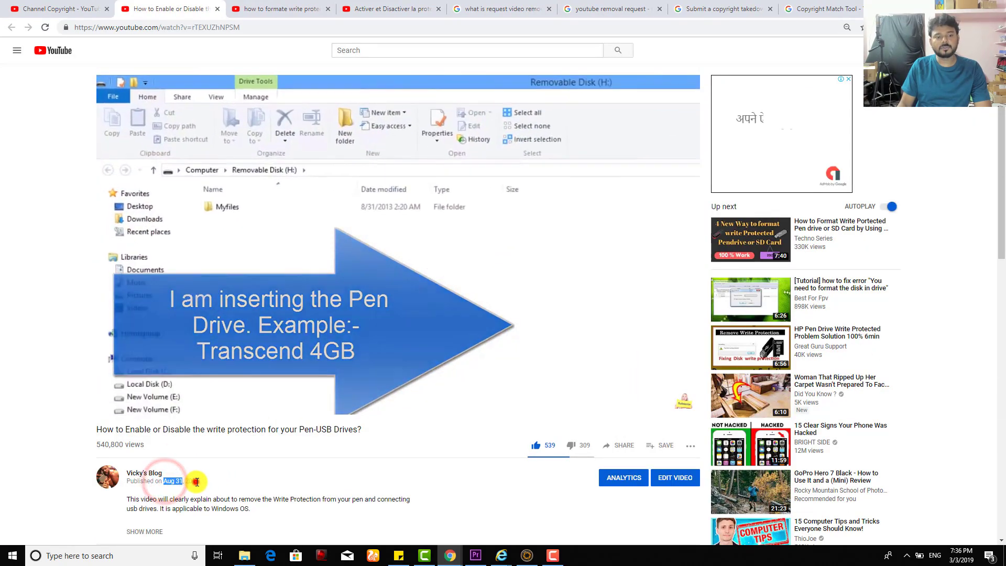
pyautogui.click(195, 480)
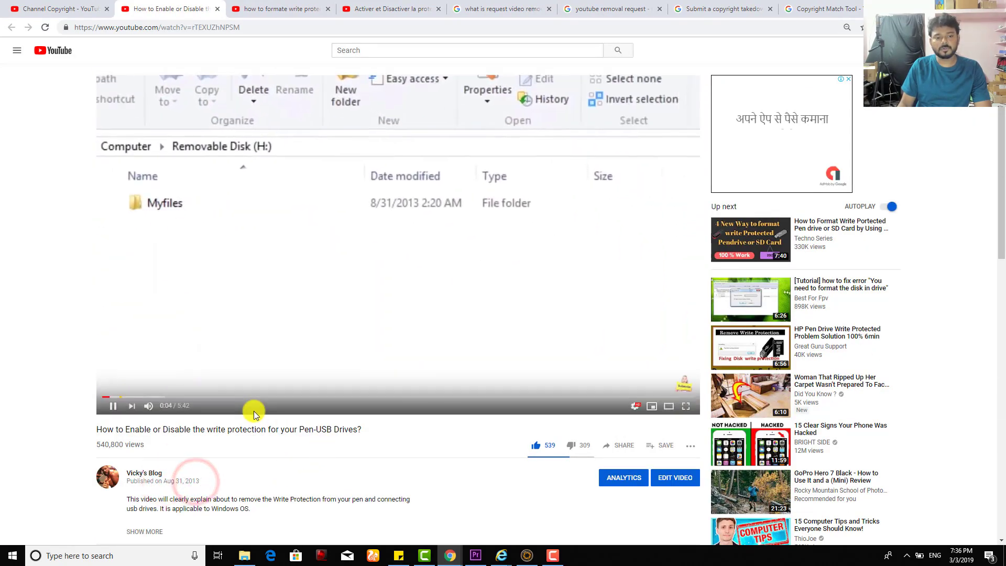
pyautogui.click(659, 398)
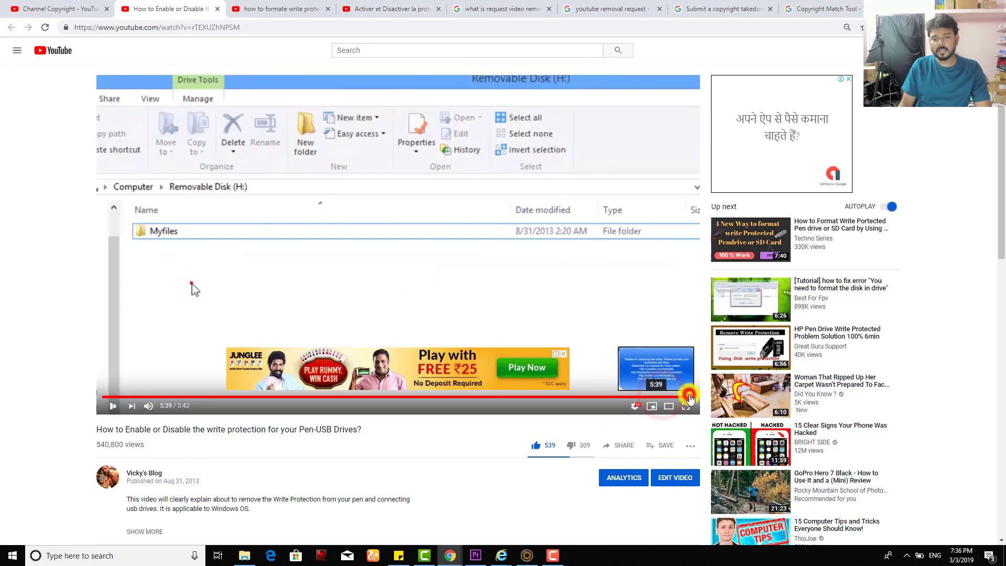
pyautogui.click(692, 397)
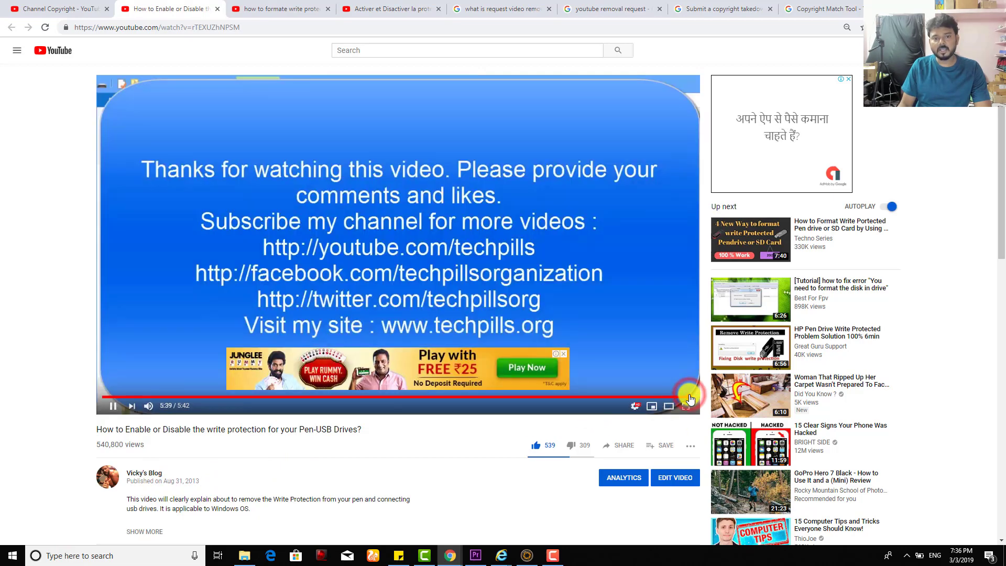
pyautogui.click(562, 354)
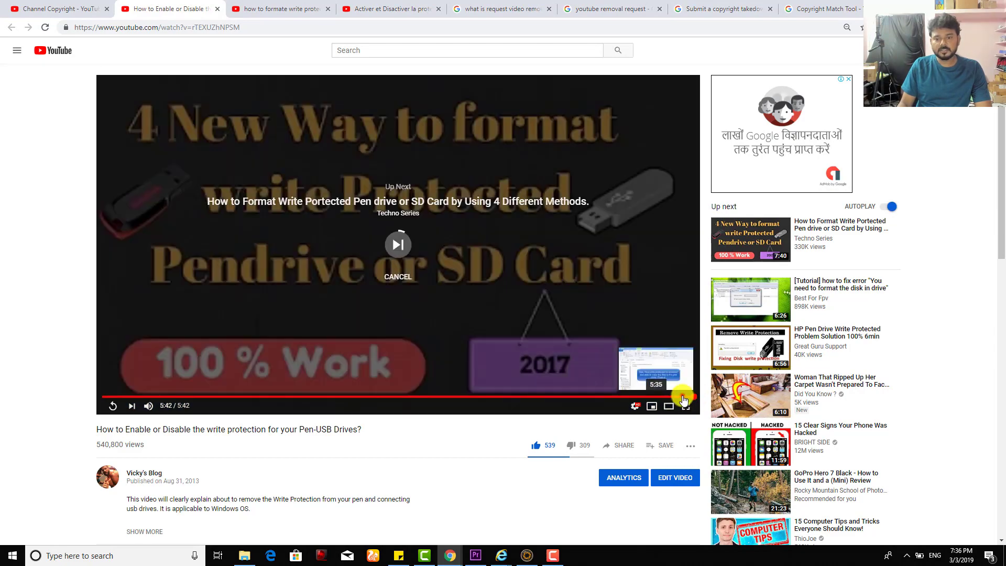
pyautogui.click(685, 398)
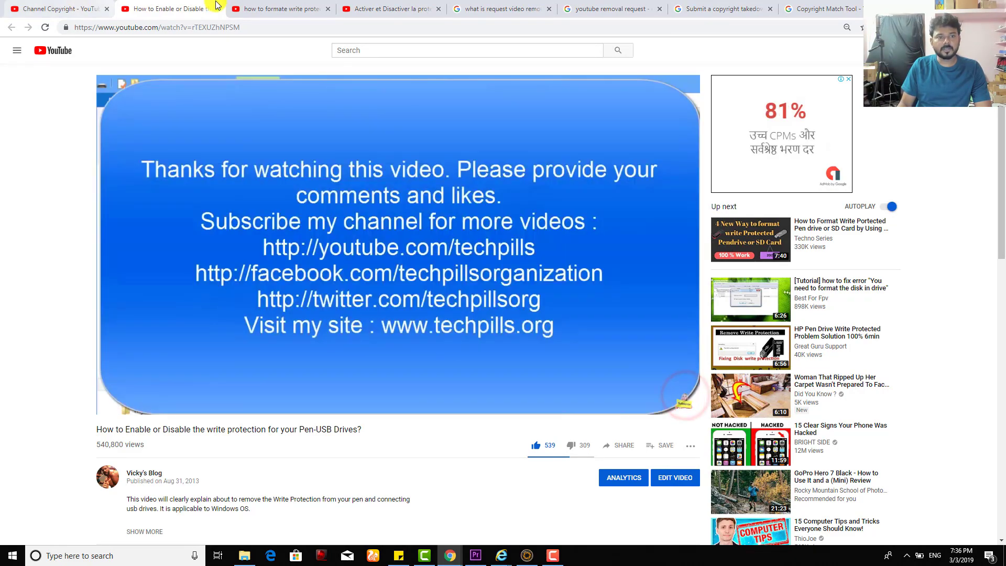
# Skip the re-uploaded write-protected USB video to its end screen
pyautogui.click(268, 8)
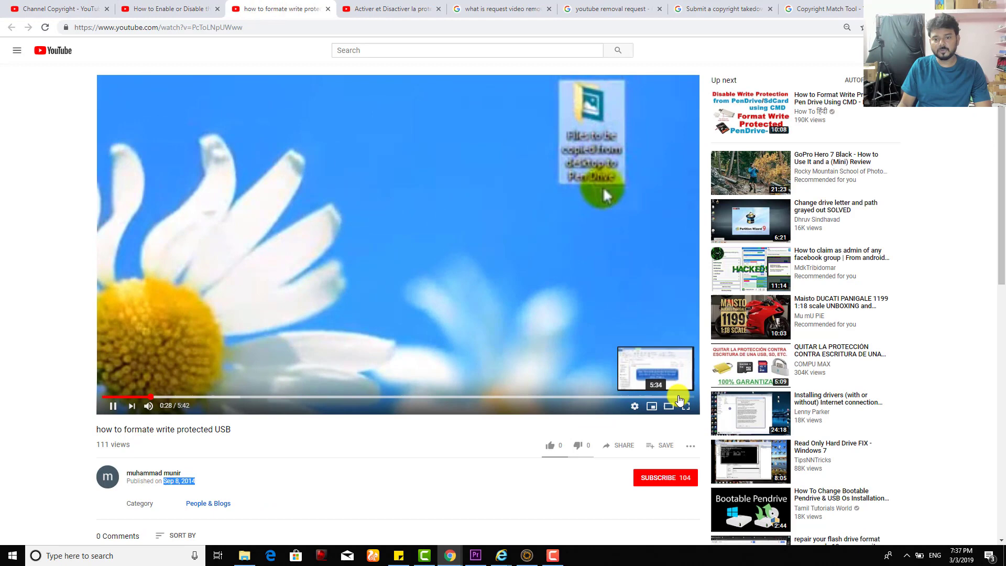
pyautogui.click(676, 397)
pyautogui.click(686, 398)
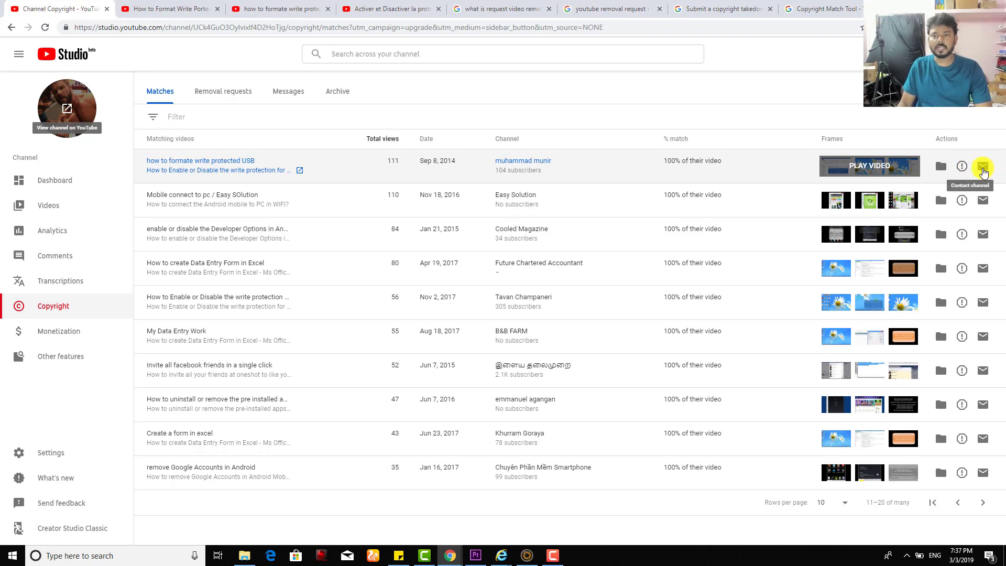
# Find the Copyright Match Tool help article and highlight its Archive option
pyautogui.click(711, 8)
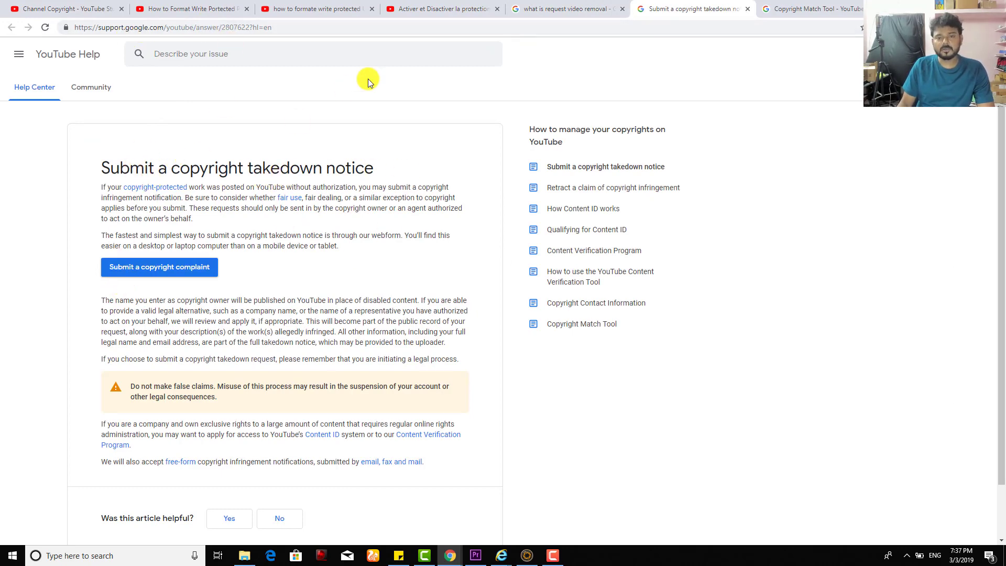
pyautogui.click(816, 10)
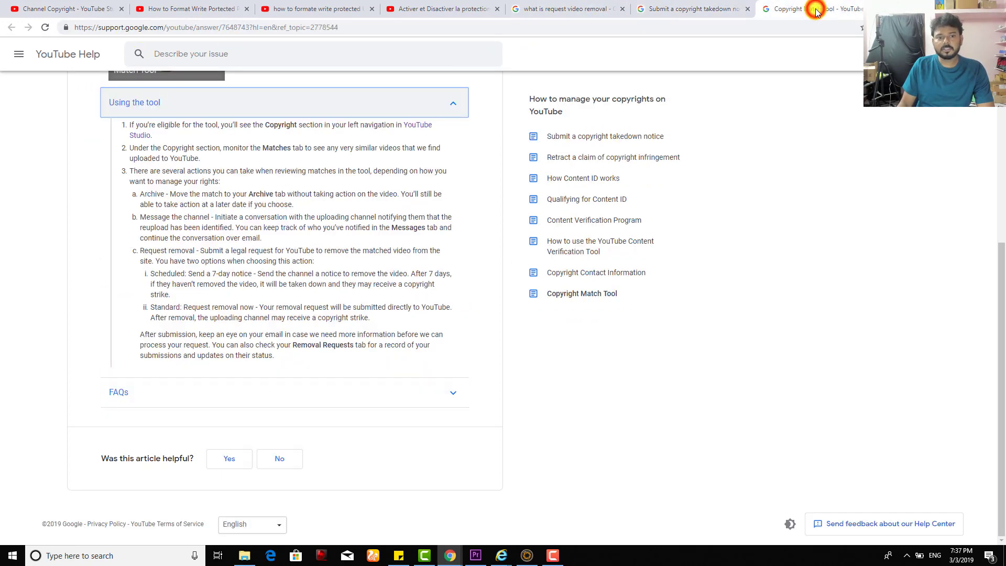
pyautogui.scroll(4, 157, 212)
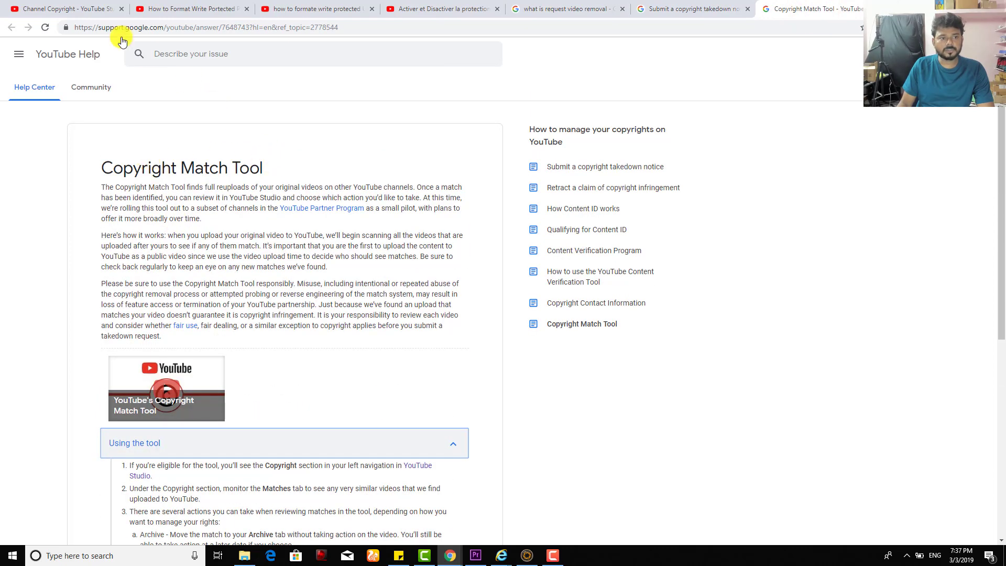
pyautogui.click(68, 9)
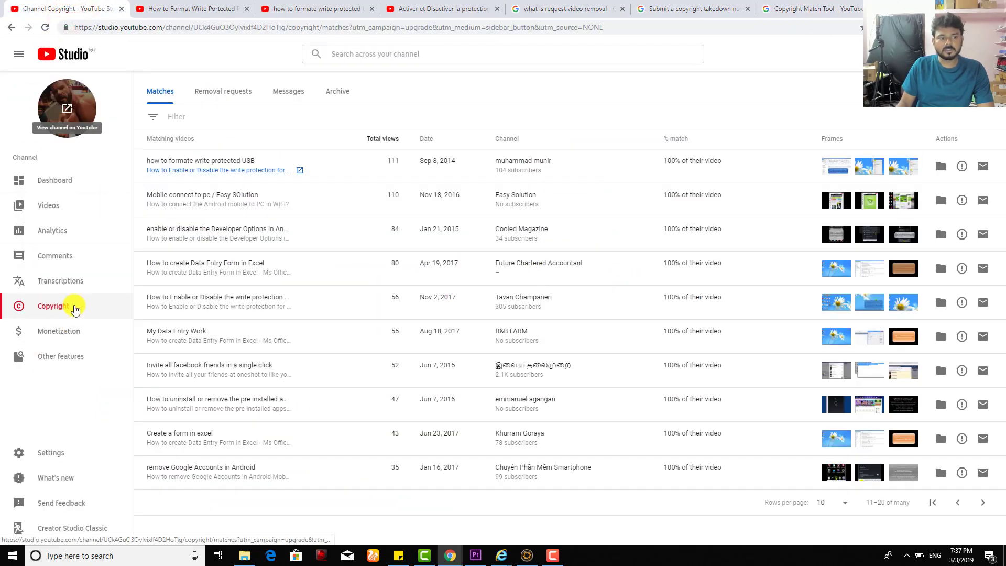
pyautogui.click(816, 9)
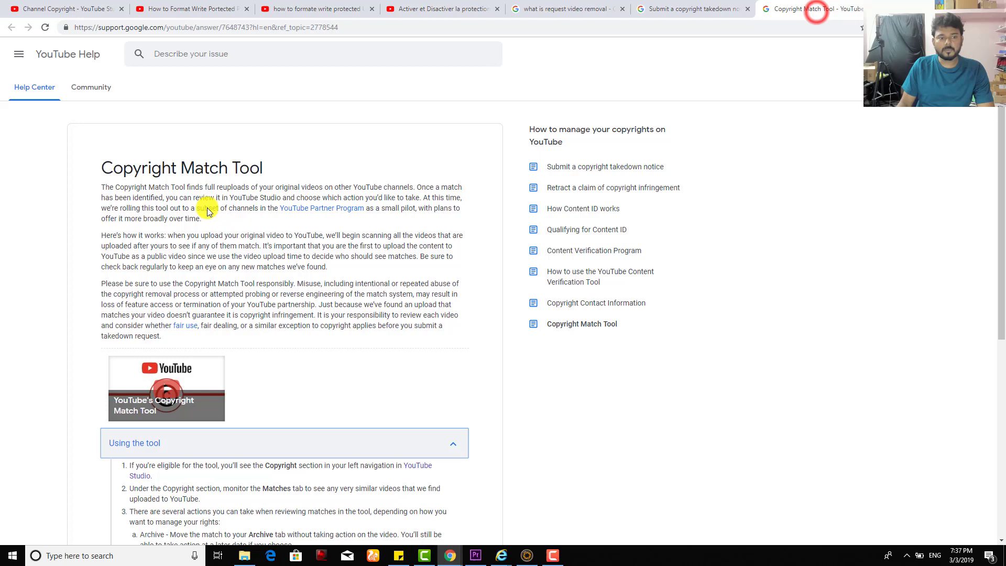
pyautogui.scroll(-5, 205, 236)
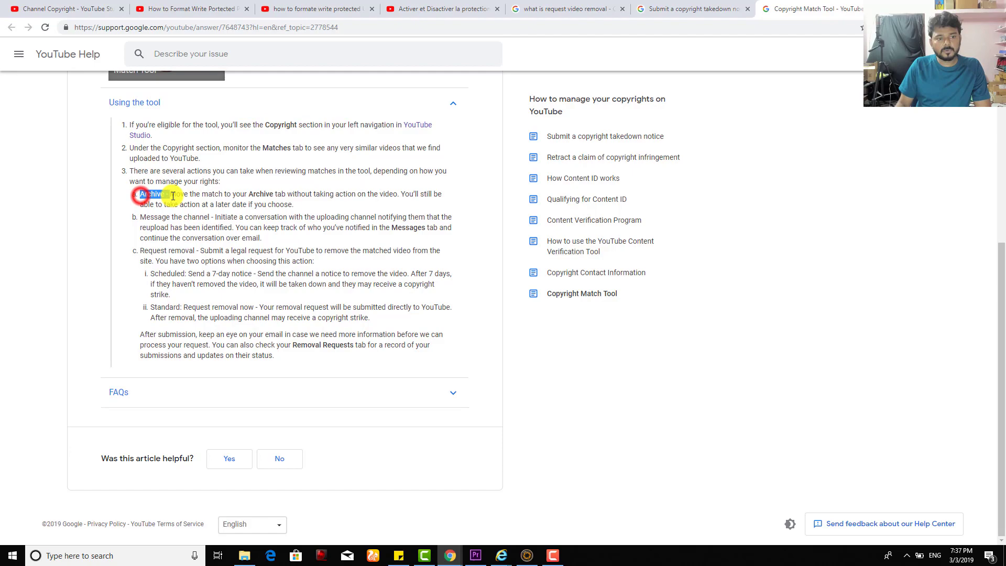
pyautogui.moveTo(140, 195); pyautogui.dragTo(177, 195)
pyautogui.scroll(4, 252, 212)
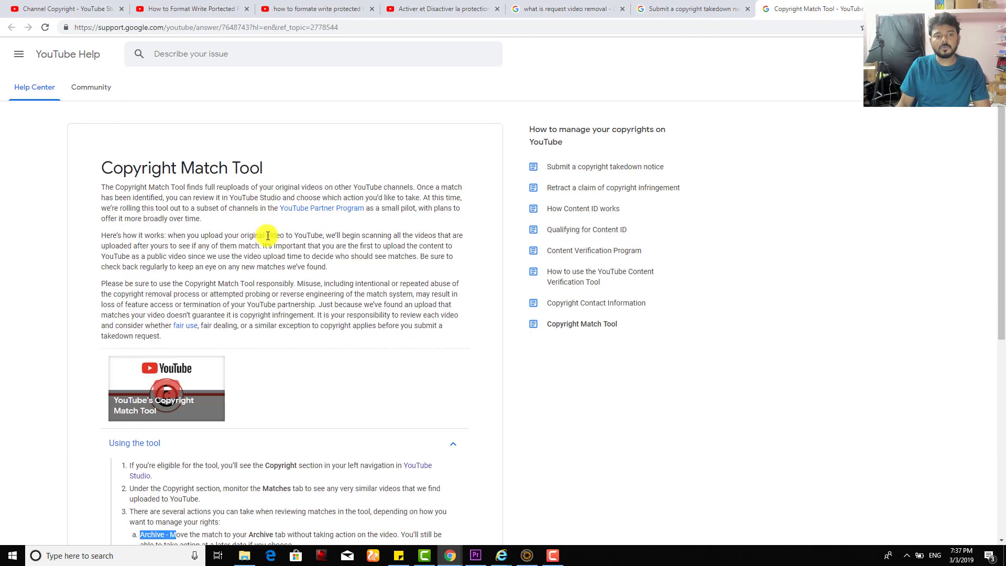
pyautogui.scroll(-4, 264, 233)
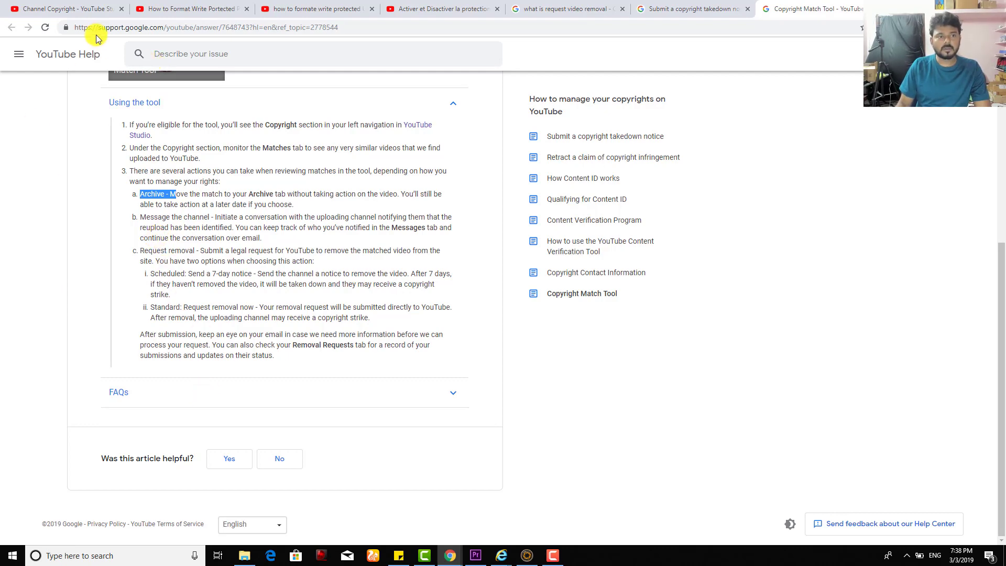
# Return to Studio's matches and start a Contact channel message for the top match
pyautogui.click(197, 10)
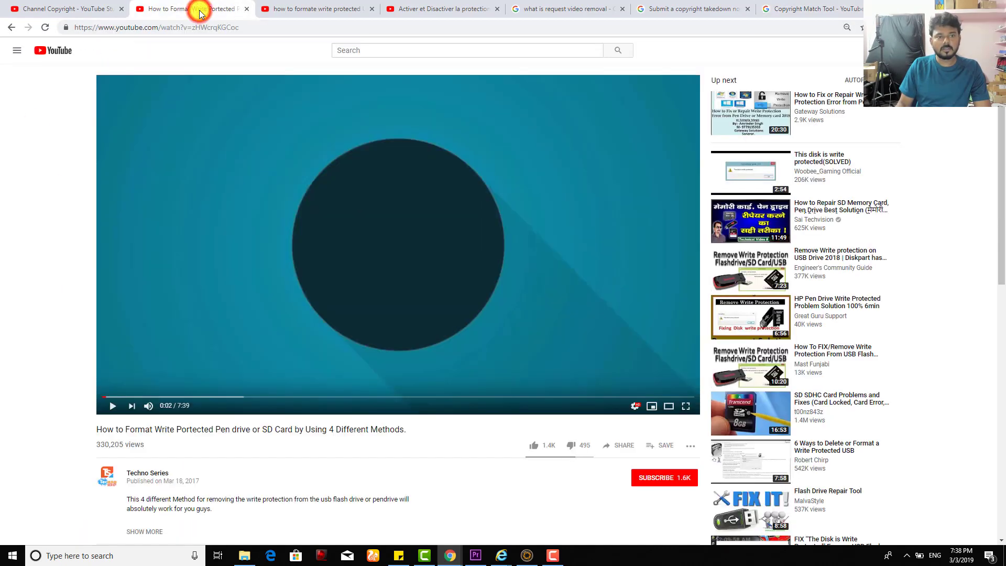
pyautogui.click(9, 29)
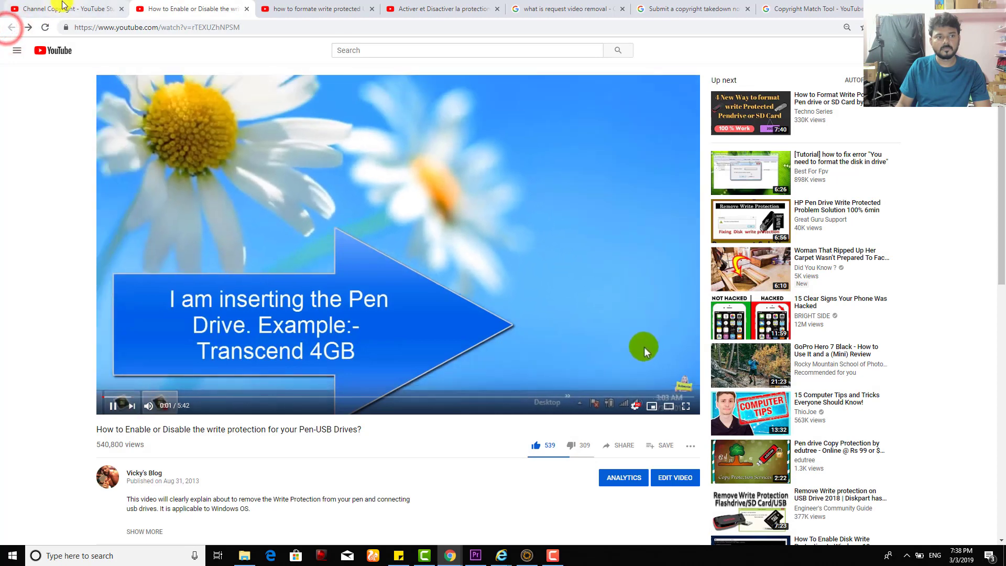
pyautogui.click(65, 10)
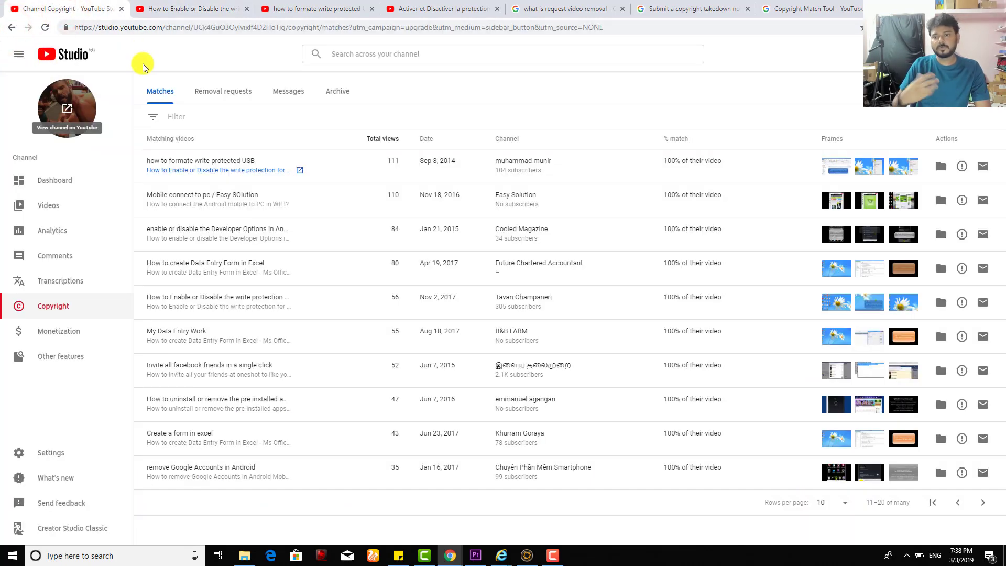
pyautogui.moveTo(983, 166)
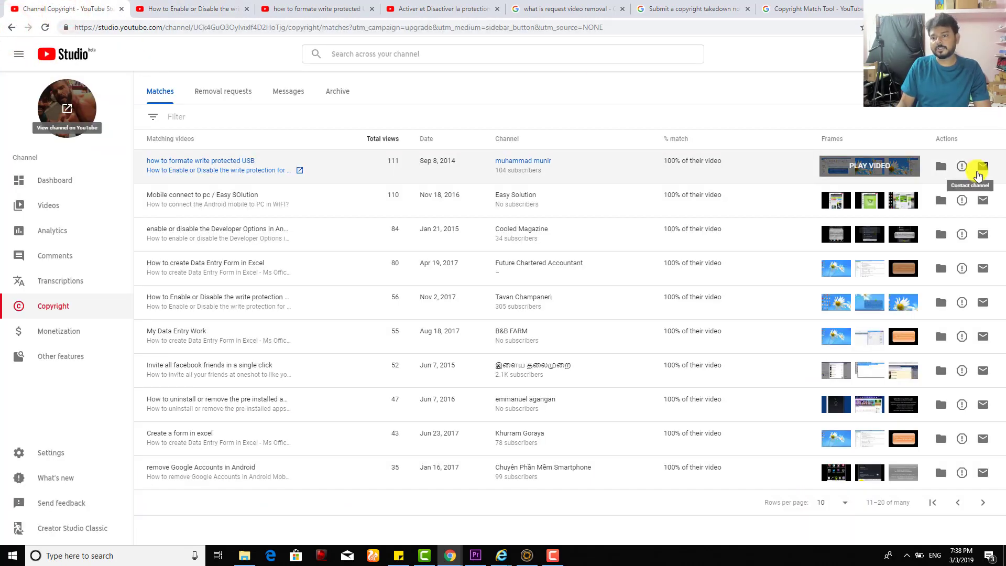
pyautogui.click(985, 166)
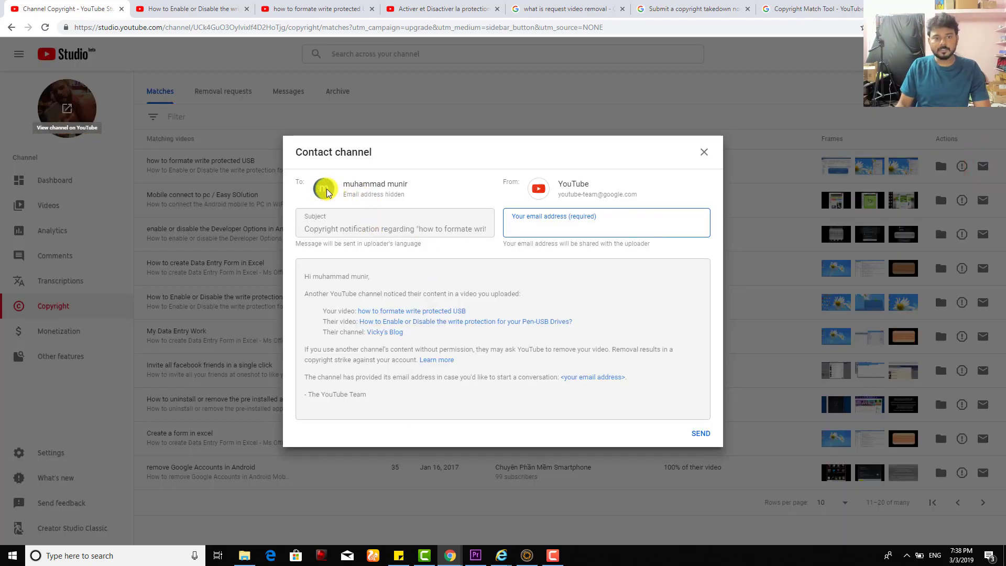
# Review the prefilled notice: recipient name, opening sentence, channel line, and email-sharing sentence
pyautogui.moveTo(302, 187); pyautogui.dragTo(394, 185)
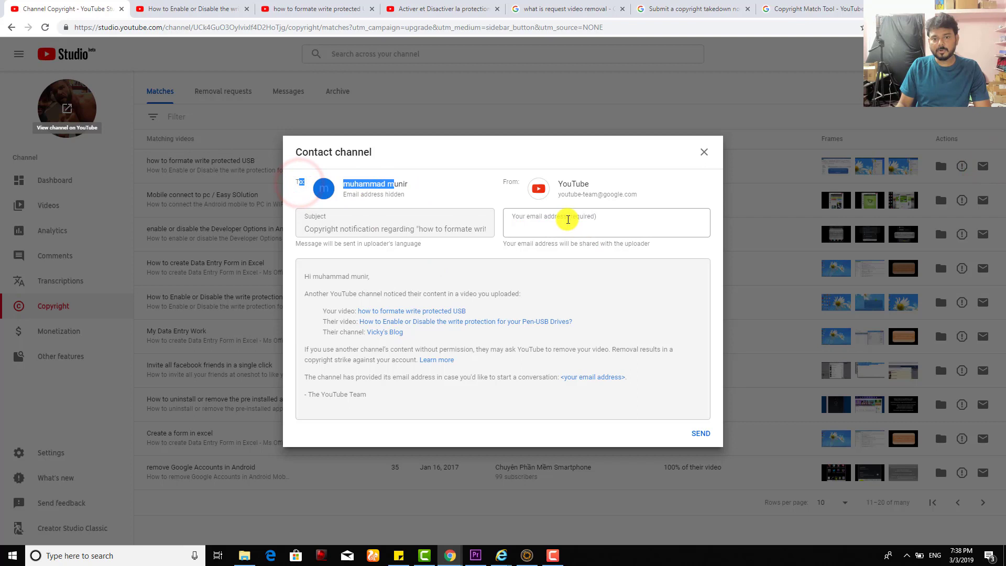
pyautogui.click(567, 220)
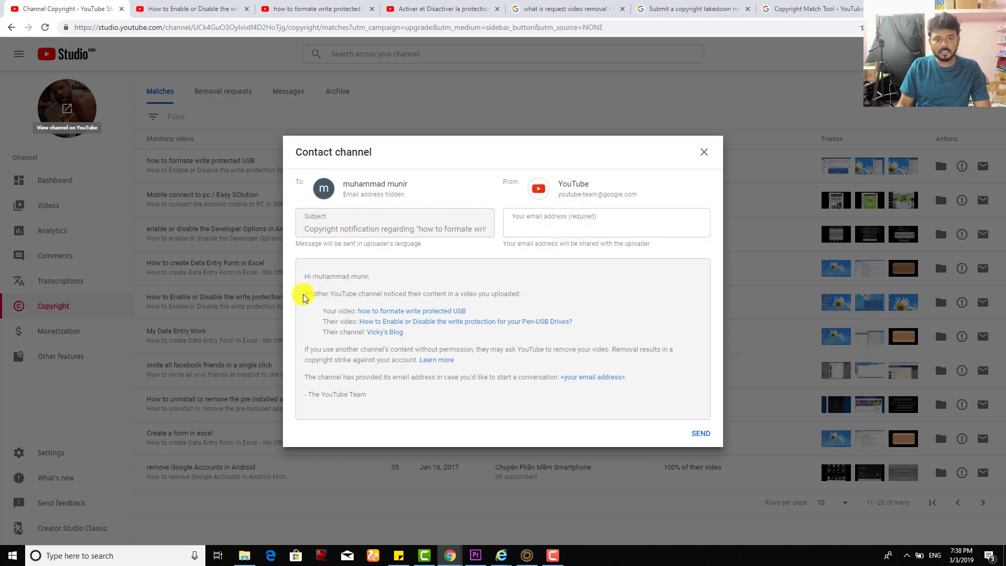
pyautogui.moveTo(303, 293); pyautogui.dragTo(427, 298)
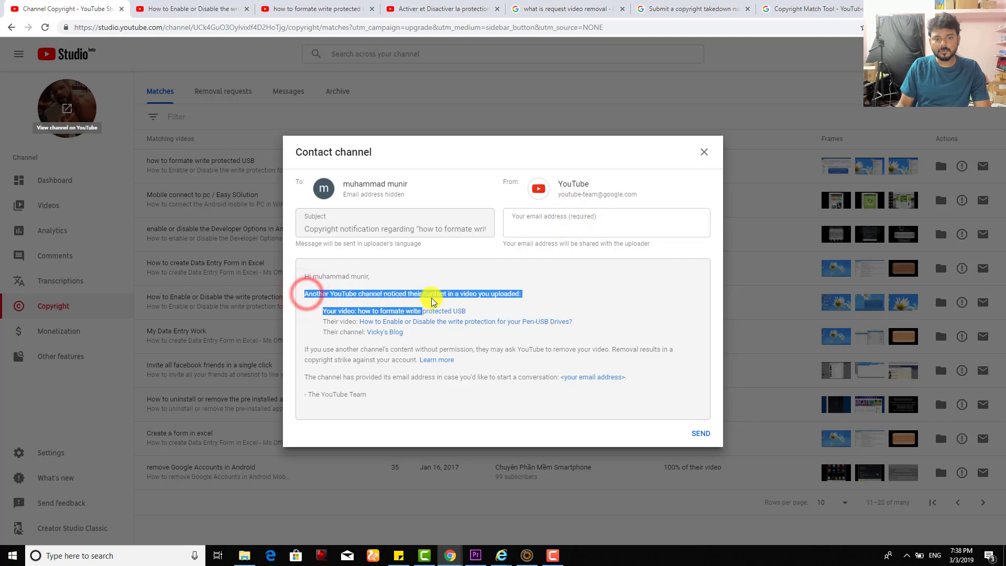
pyautogui.click(431, 297)
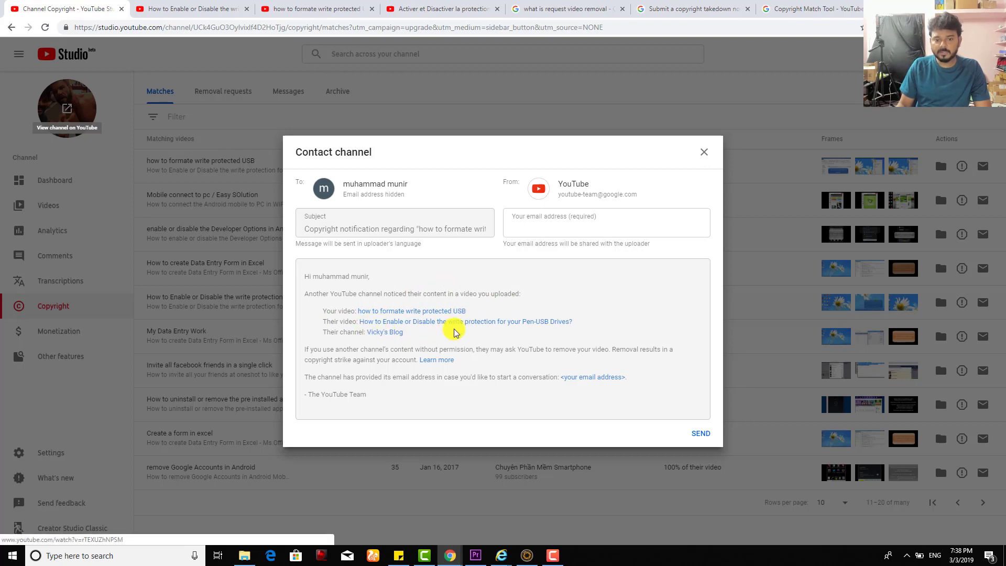
pyautogui.moveTo(326, 332); pyautogui.dragTo(379, 333)
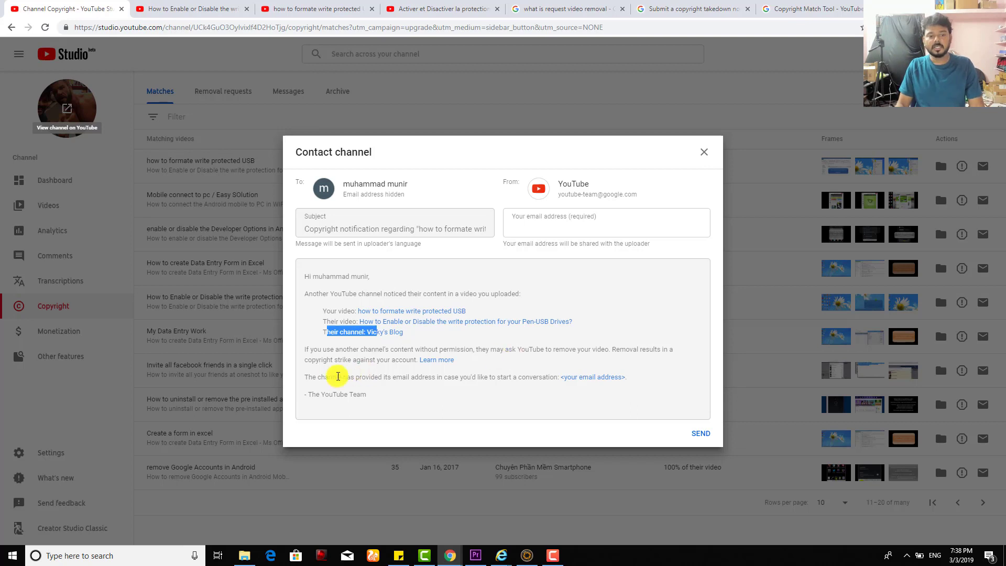
pyautogui.moveTo(307, 378); pyautogui.dragTo(435, 384)
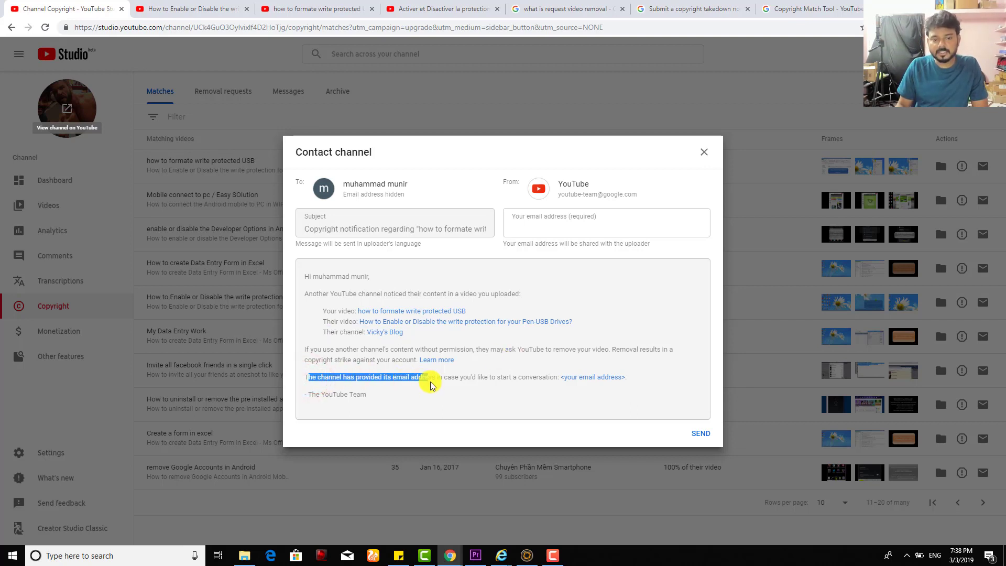
pyautogui.click(443, 387)
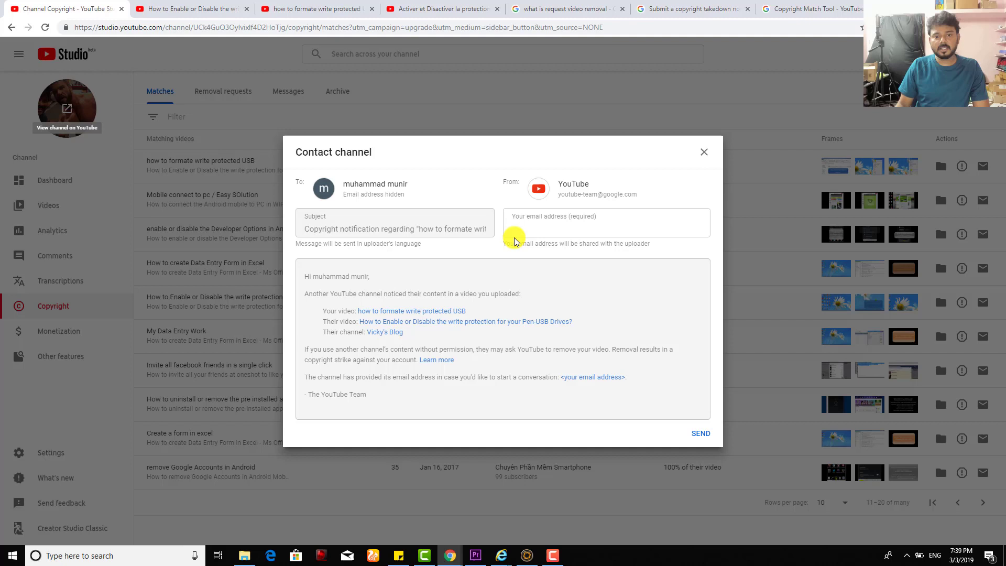
# Enter your email address and send the notice to the write-protected USB re-uploader
pyautogui.click(524, 228)
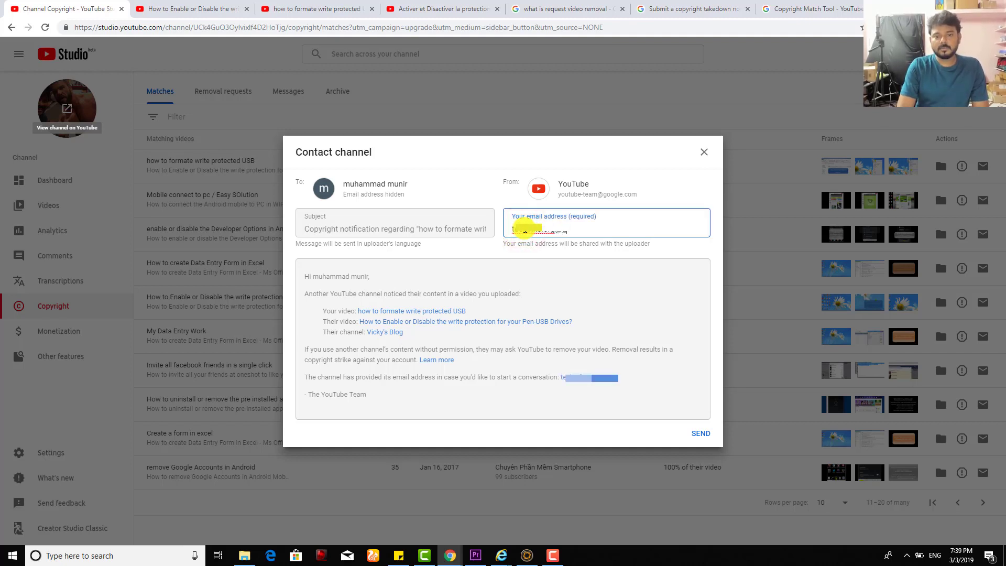
pyautogui.write('ail.com')
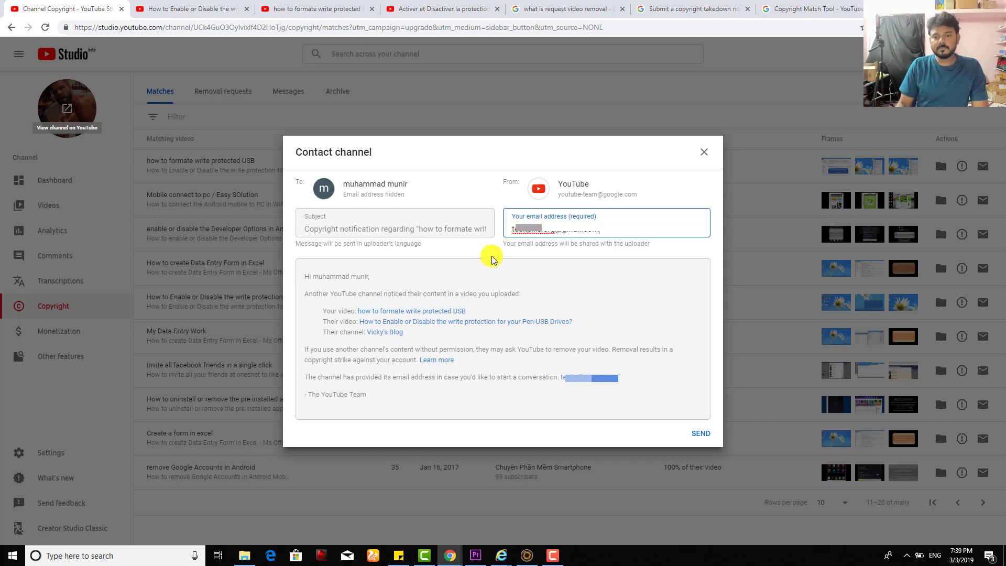
pyautogui.tripleClick(611, 225)
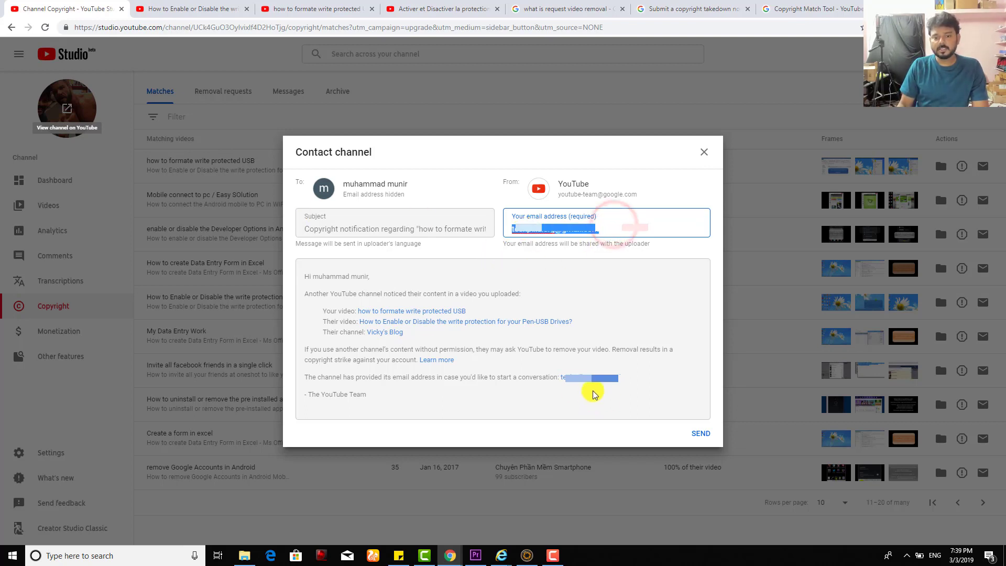
pyautogui.click(615, 393)
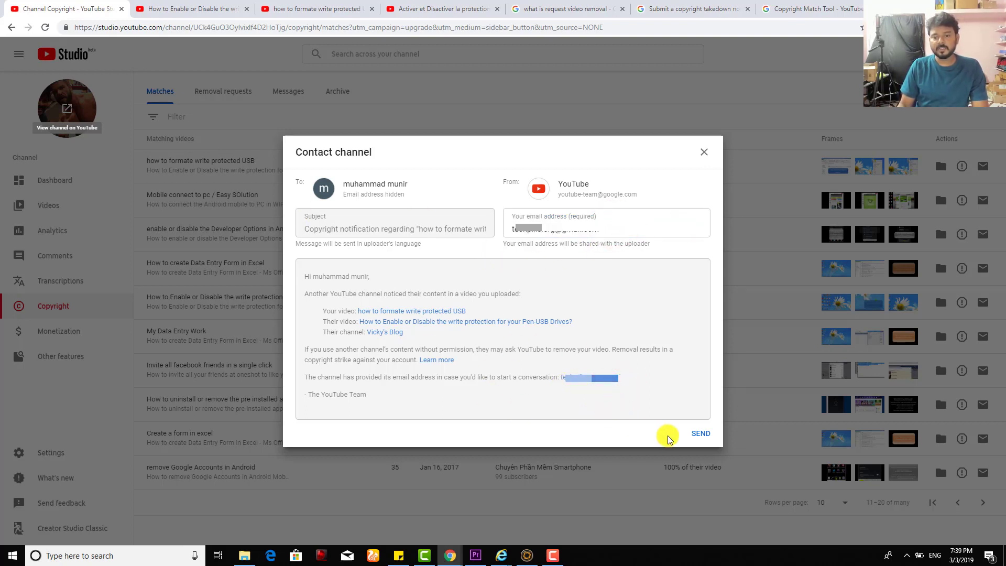
pyautogui.click(705, 436)
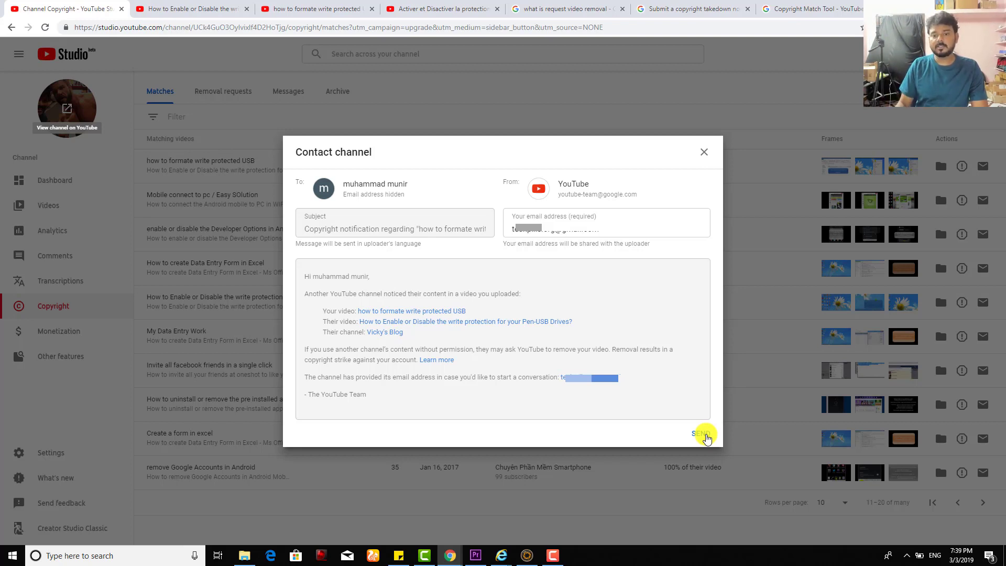
pyautogui.click(703, 434)
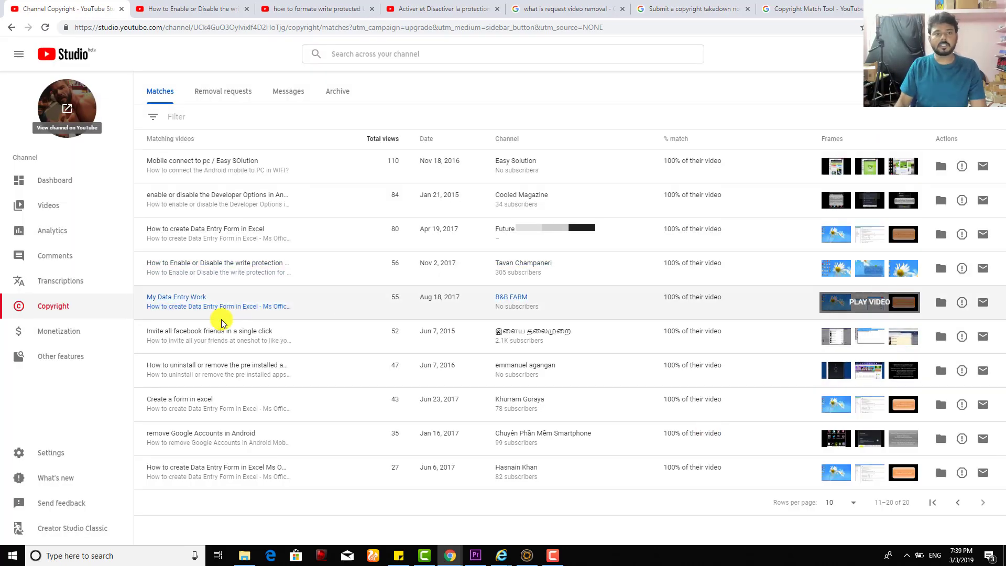
# Show the messaged match under Messages with Review match, Move to archive and Request video removal
pyautogui.click(236, 96)
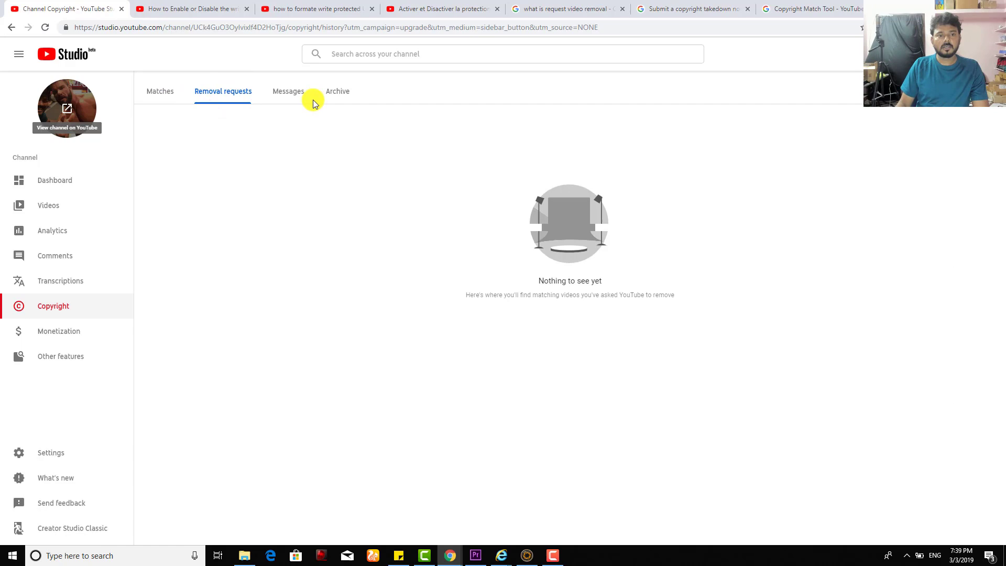
pyautogui.click(291, 98)
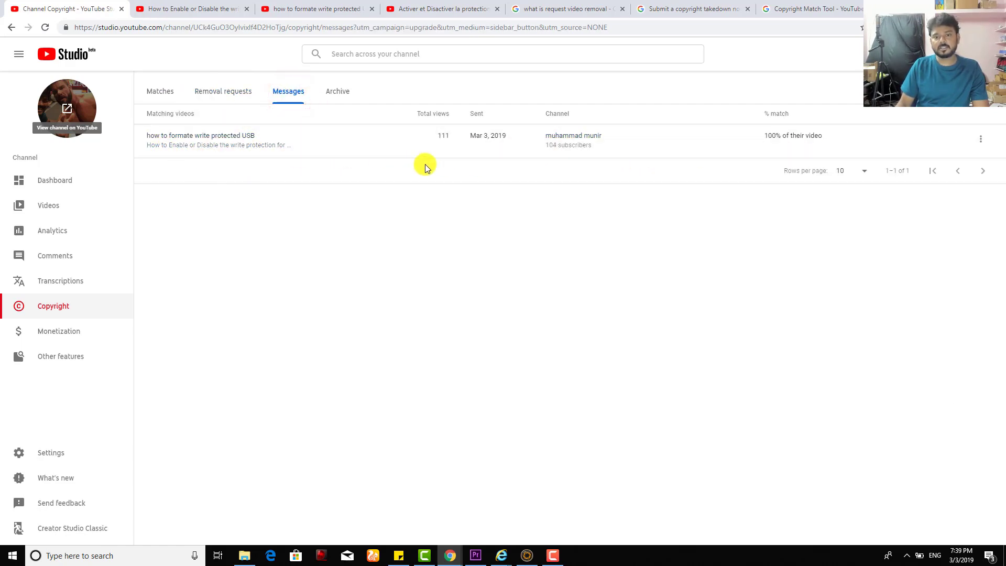
pyautogui.click(976, 141)
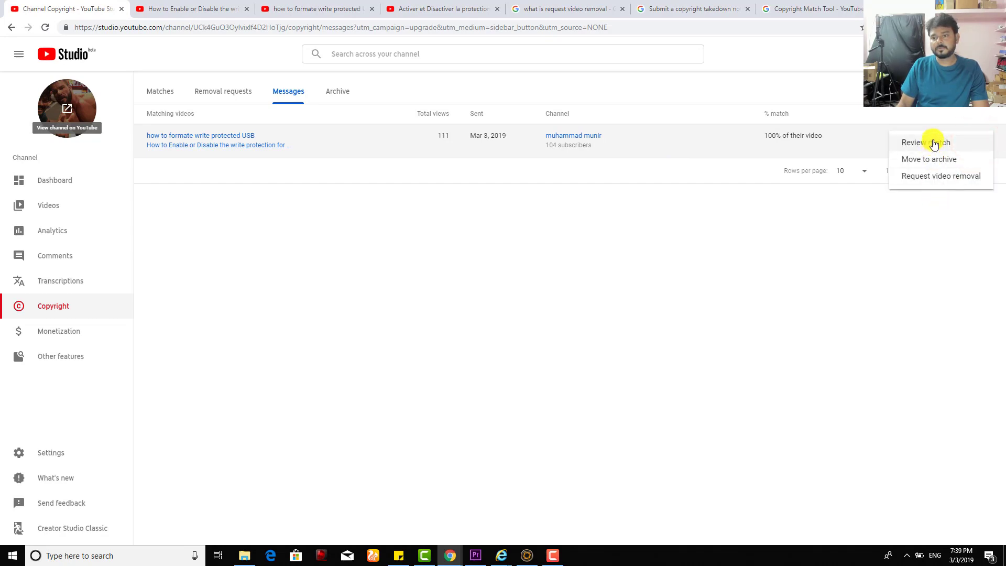
pyautogui.click(938, 194)
pyautogui.click(984, 148)
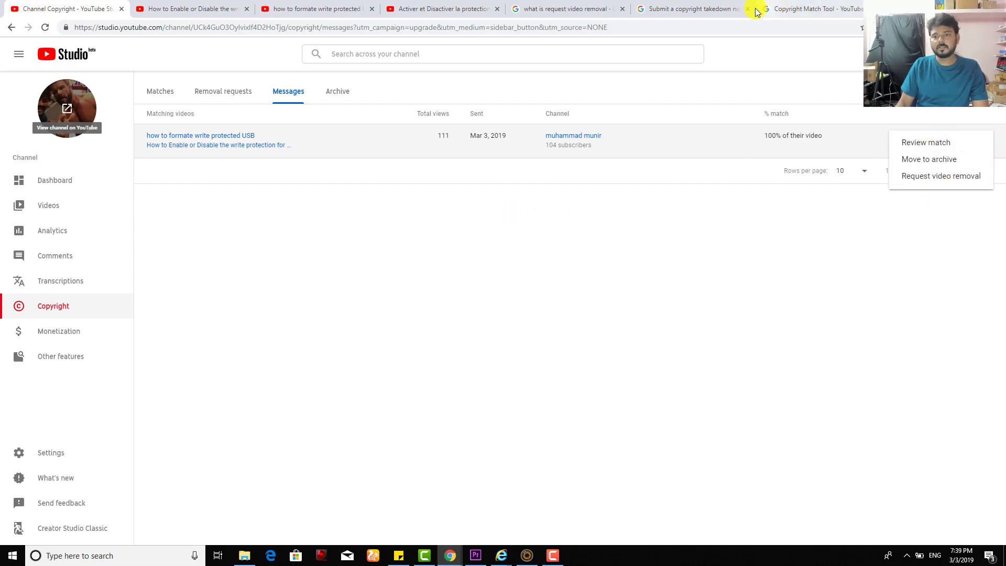
# Return to the Copyright Match Tool article and point out the scheduled removal option
pyautogui.click(790, 12)
pyautogui.click(151, 273)
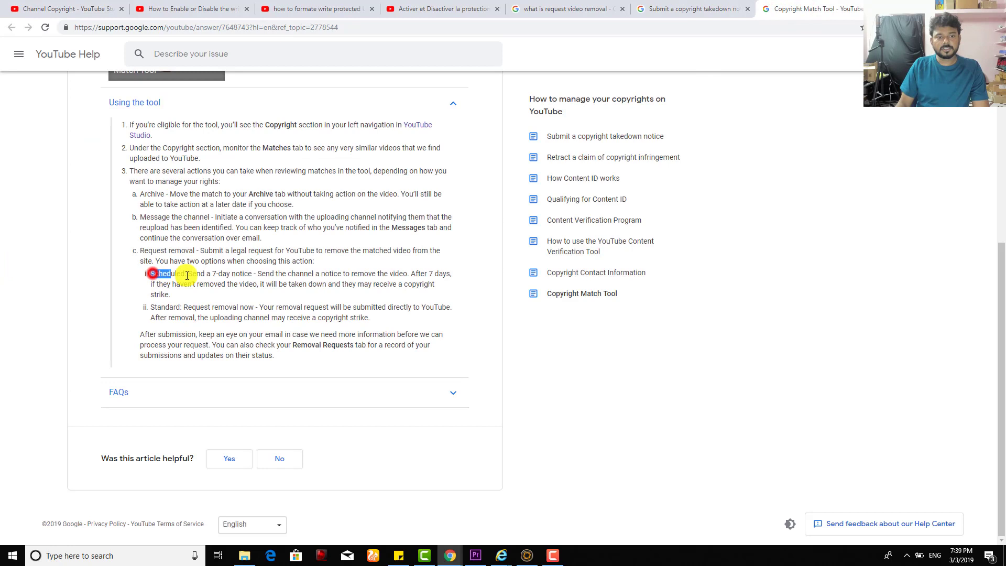
pyautogui.click(196, 284)
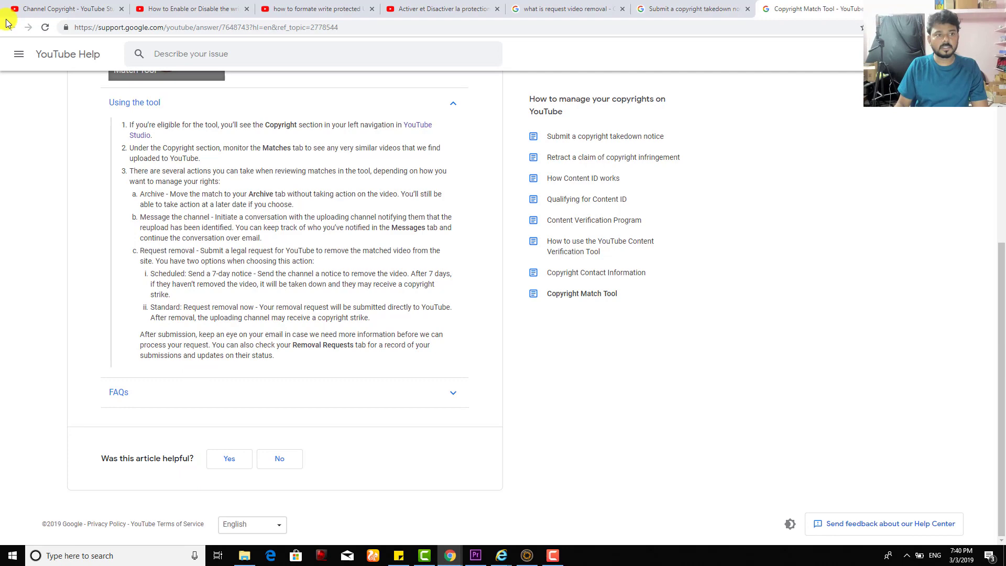
# Go to the first page of Studio matches and open the 'Activer et Disactiver…' copy
pyautogui.click(104, 9)
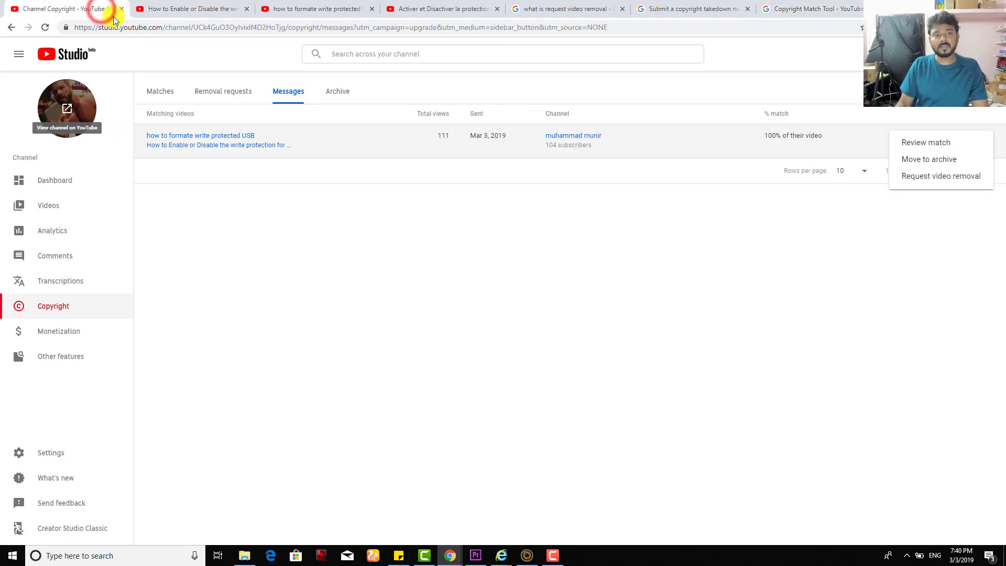
pyautogui.click(170, 93)
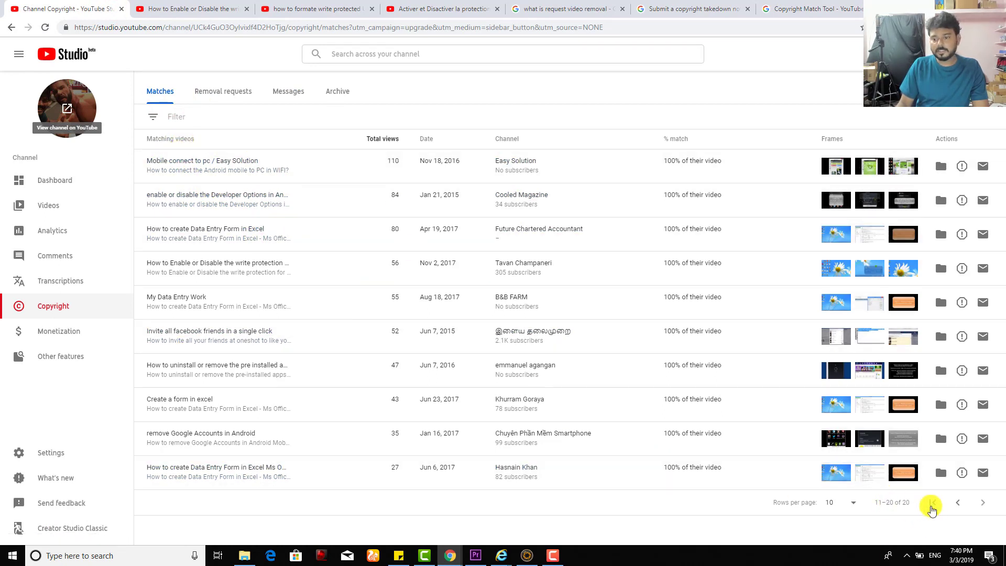
pyautogui.click(934, 505)
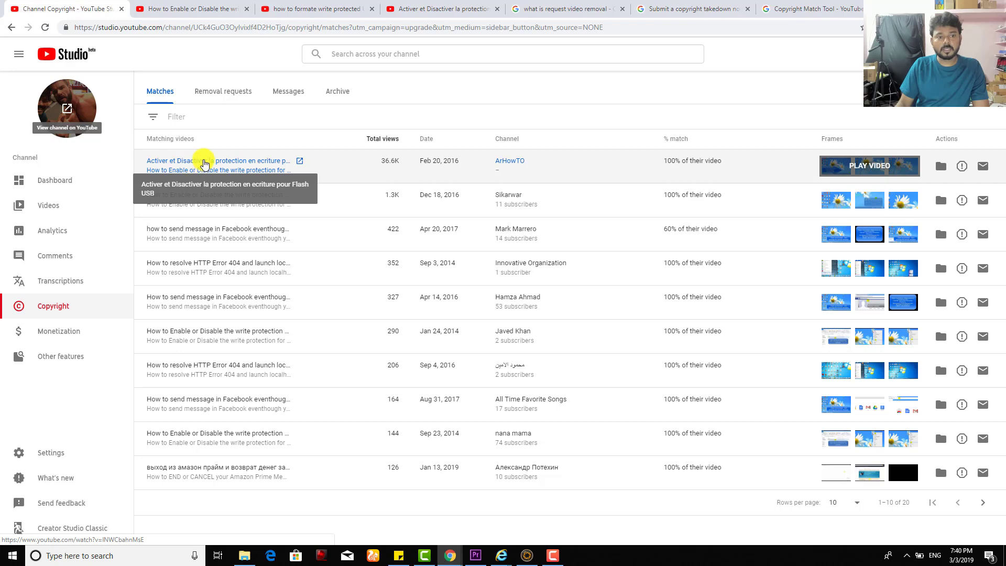
pyautogui.click(204, 163)
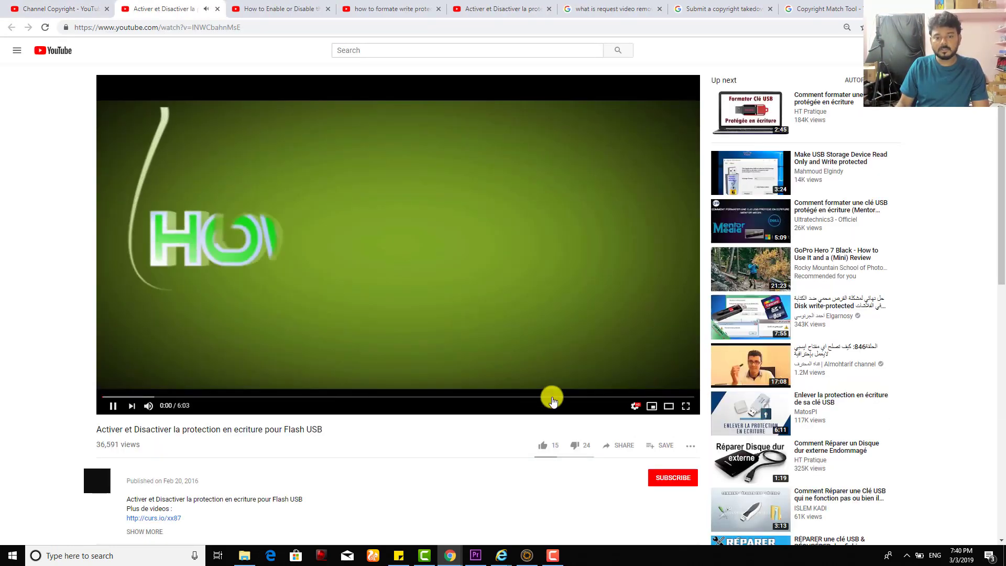
# Skip through the French copy, highlight its February 2016 publish date, then return to Studio
pyautogui.click(404, 399)
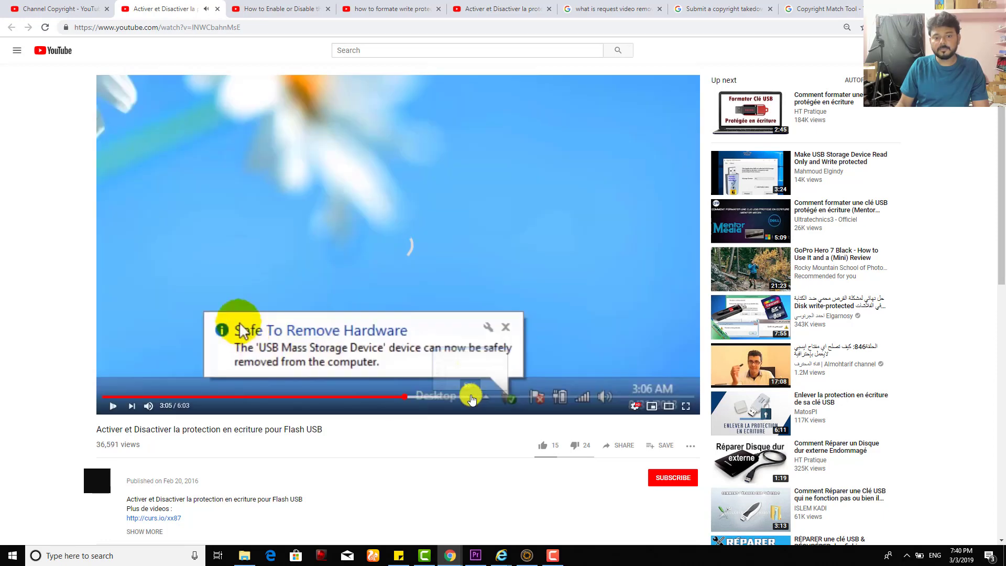
pyautogui.click(667, 398)
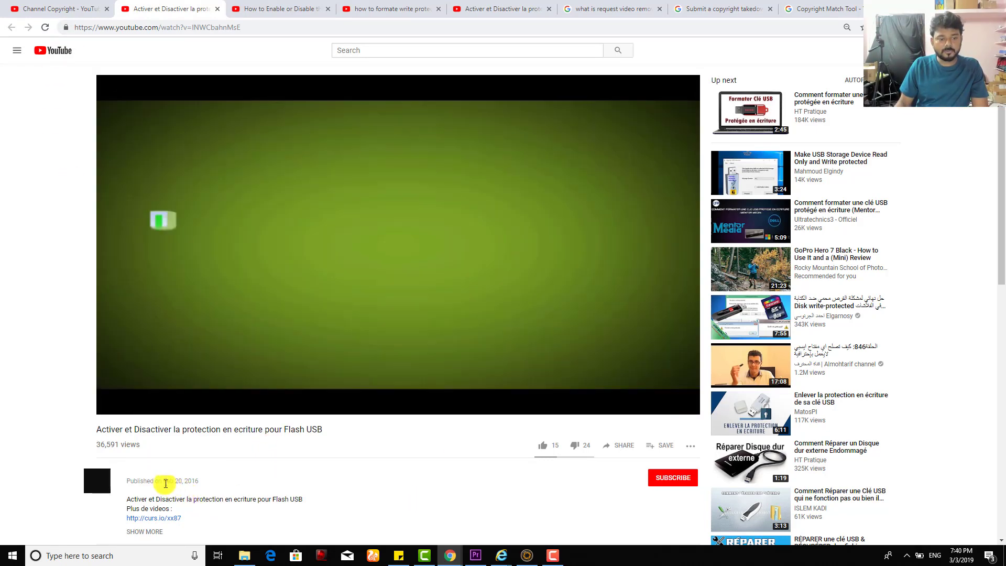
pyautogui.moveTo(164, 481); pyautogui.dragTo(199, 481)
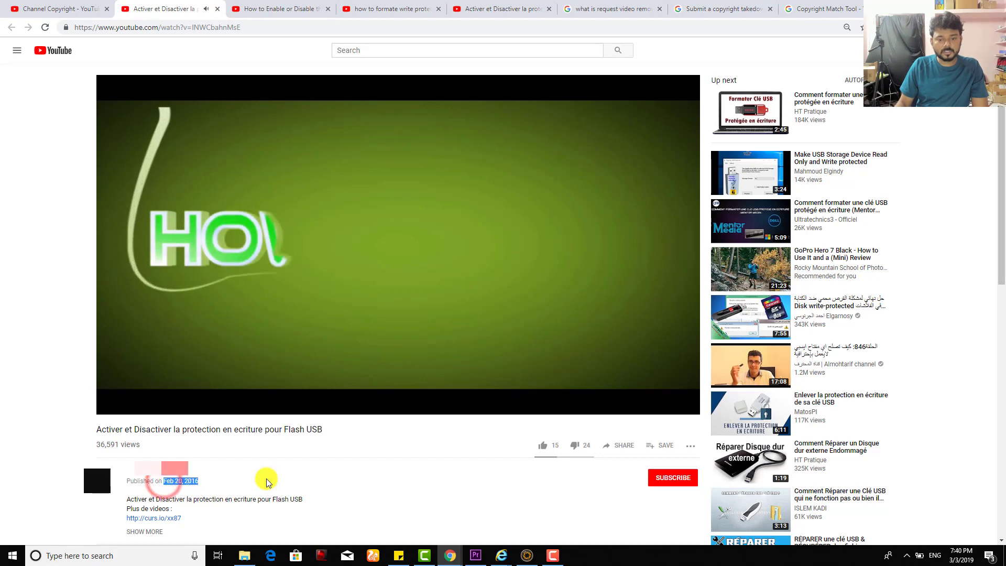
pyautogui.click(67, 9)
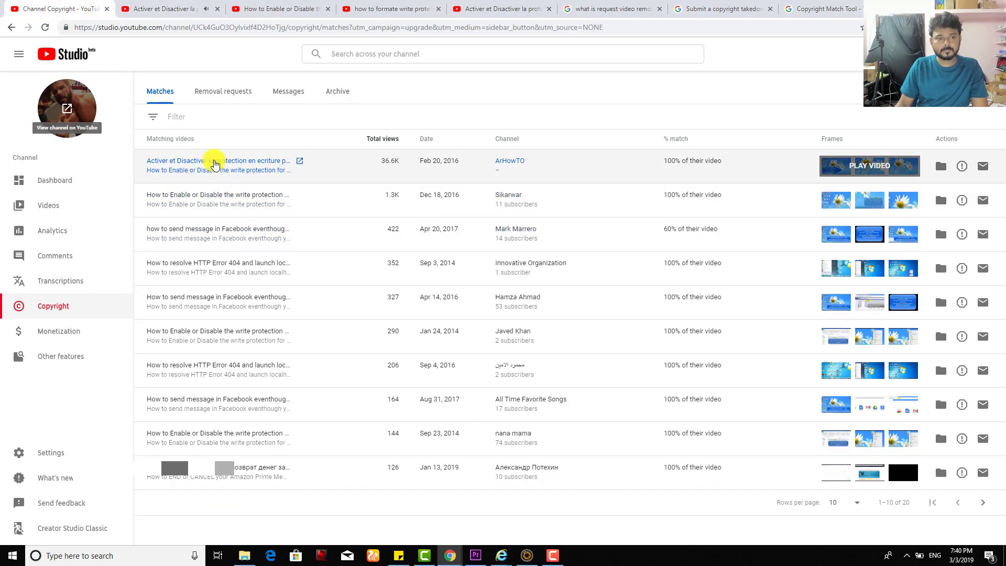
pyautogui.moveTo(233, 171)
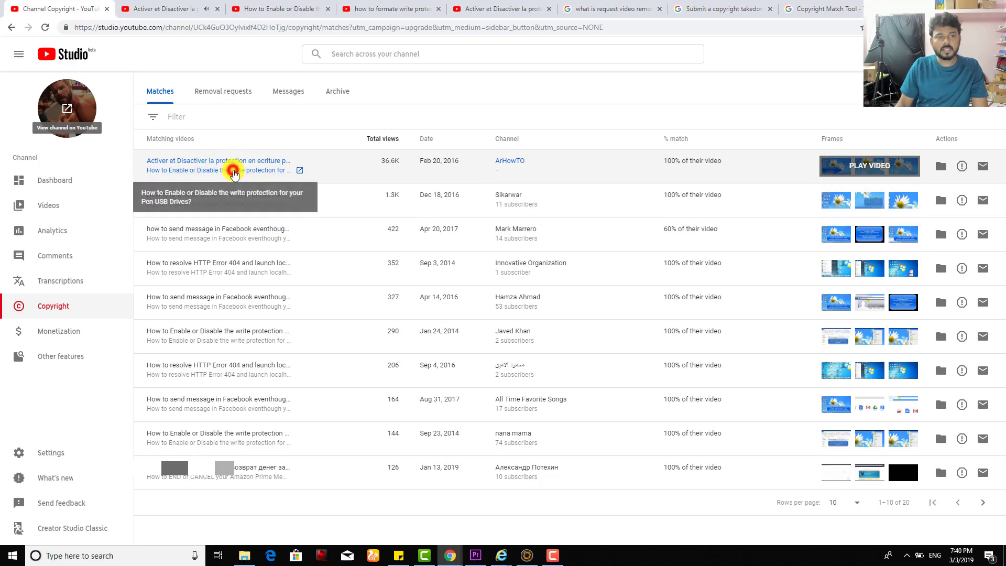
# Open the original video, highlight its 2013 publish year, and return to the matches
pyautogui.click(232, 171)
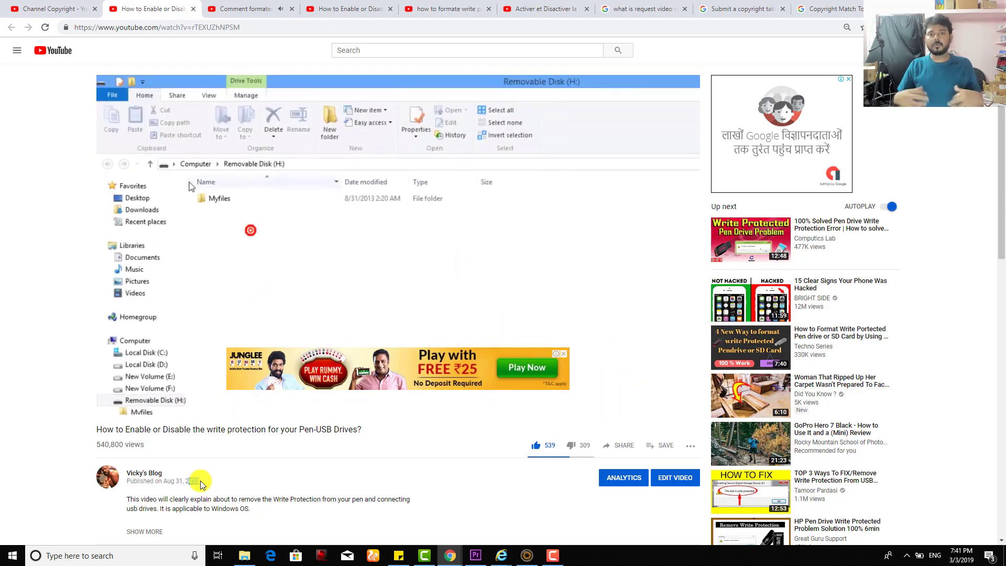
pyautogui.moveTo(201, 484); pyautogui.dragTo(181, 479)
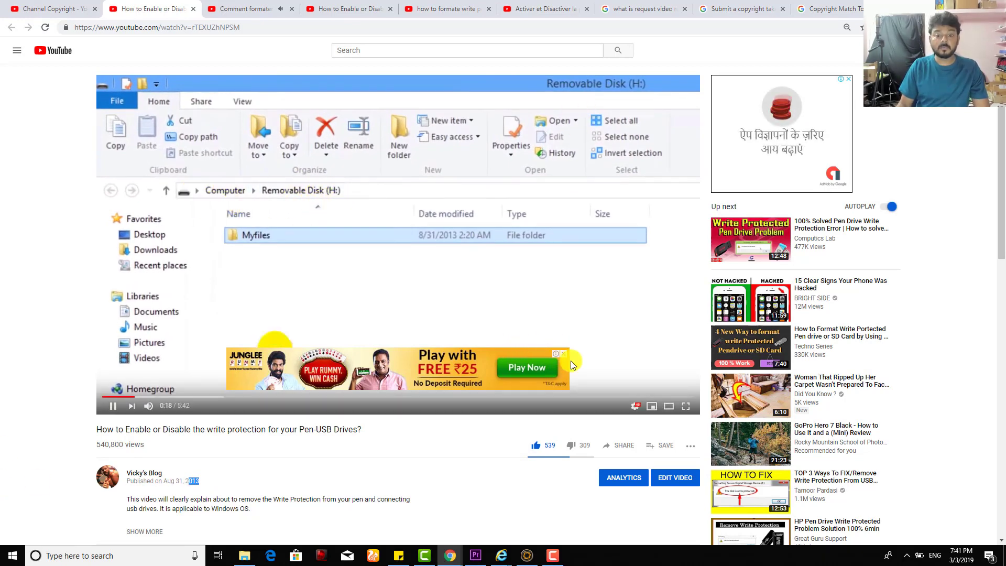
pyautogui.click(53, 8)
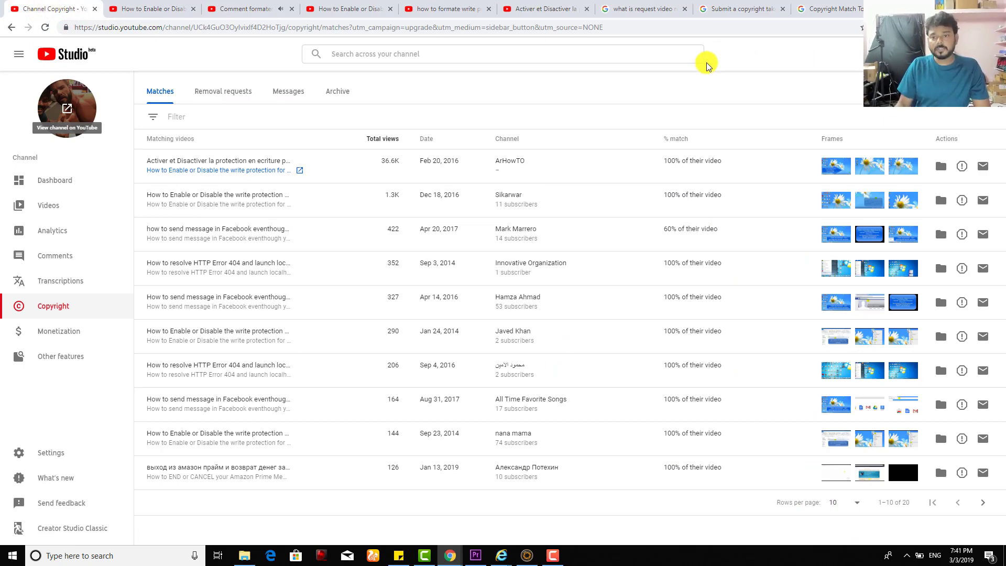
pyautogui.moveTo(982, 165)
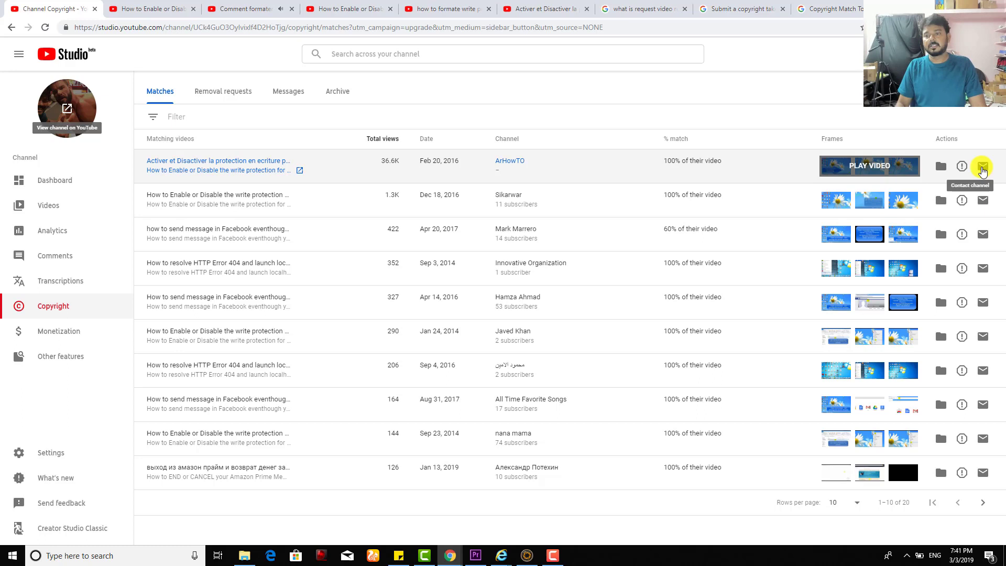
pyautogui.moveTo(869, 166)
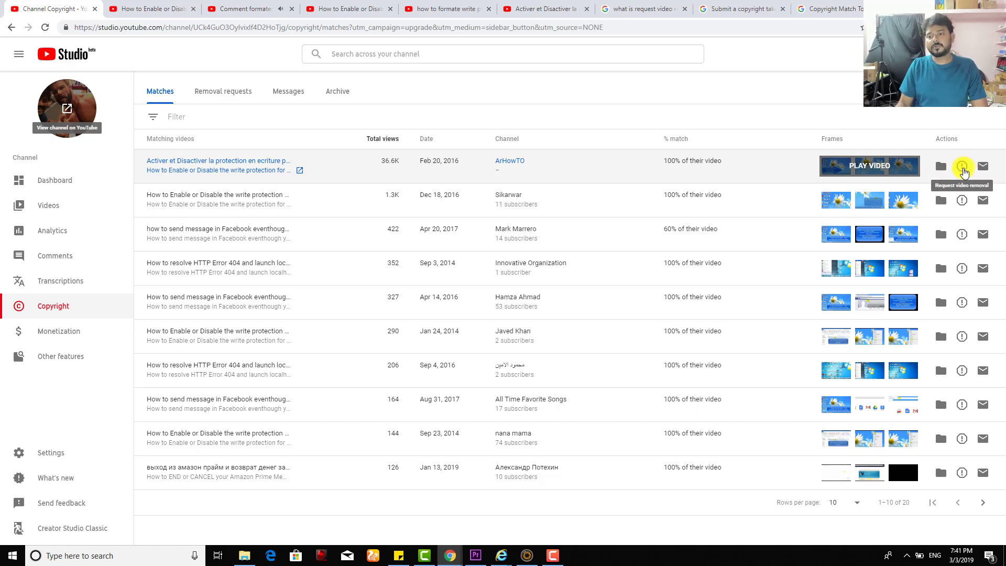
# Open the Contact channel form for the French ArHowTO re-upload of the write-protection video
pyautogui.click(962, 167)
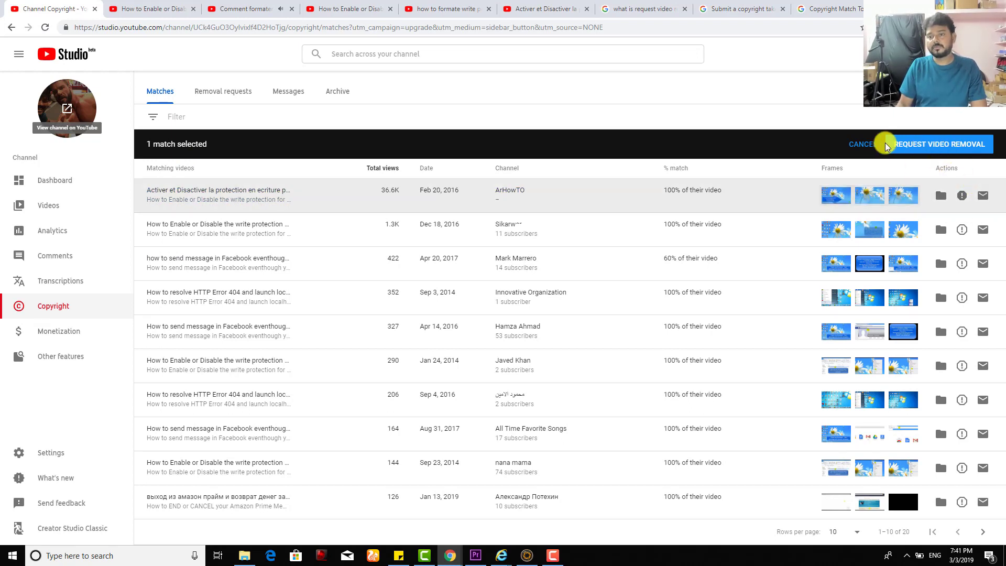
pyautogui.click(862, 144)
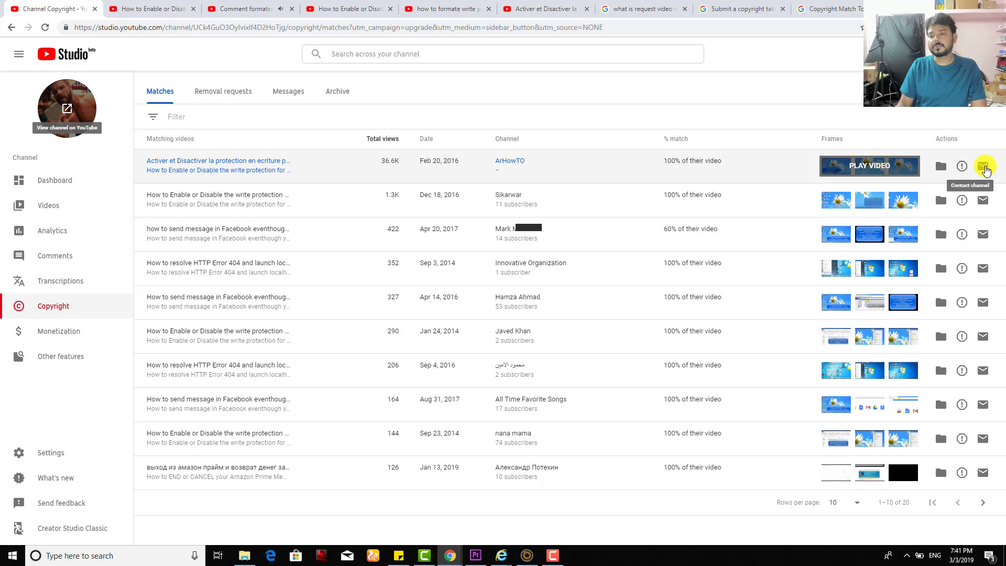
pyautogui.click(983, 167)
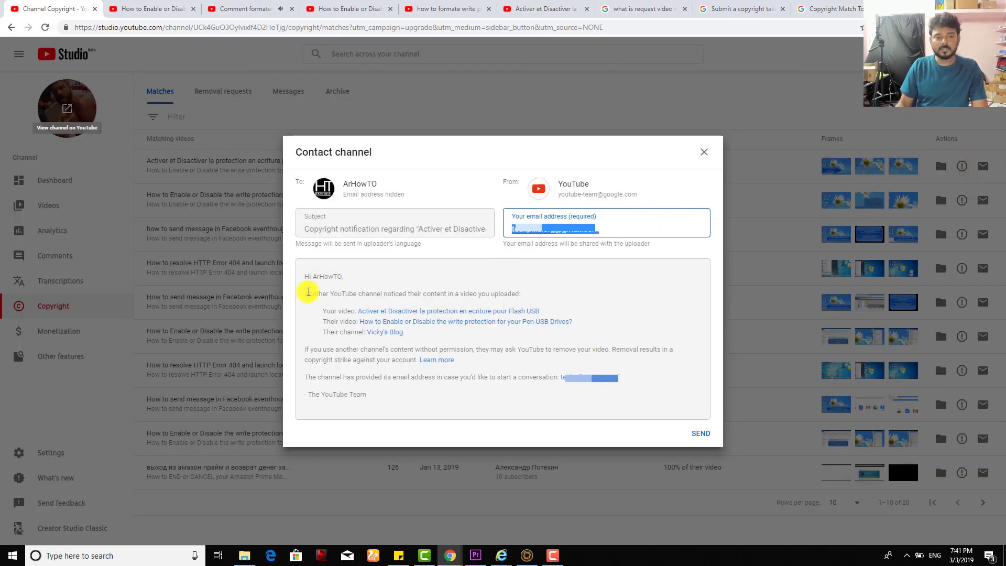
# Review the prefilled copyright notice and send it to the French ArHowTO re-uploader
pyautogui.moveTo(300, 294); pyautogui.dragTo(448, 393)
pyautogui.click(451, 397)
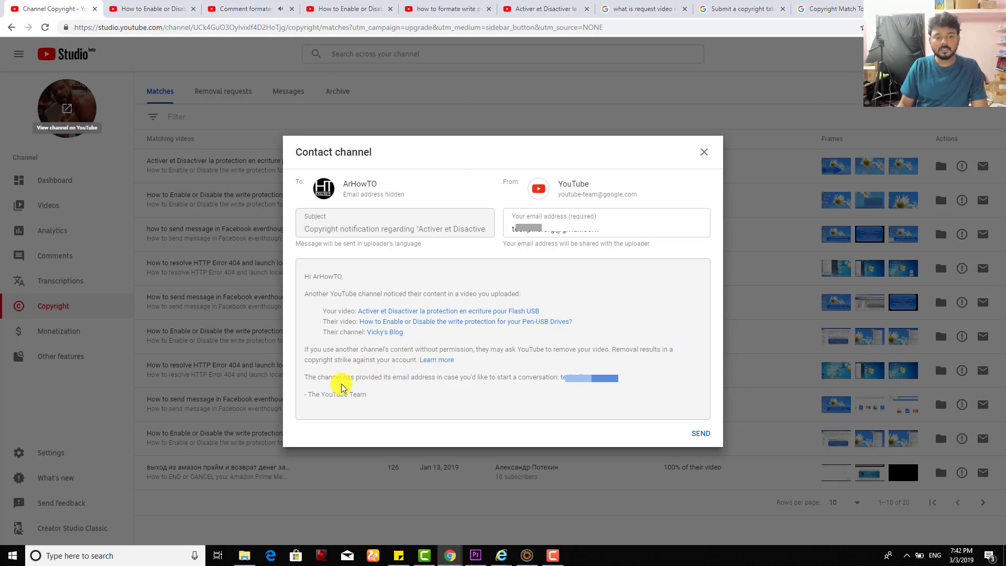
pyautogui.moveTo(305, 377); pyautogui.dragTo(582, 396)
pyautogui.click(583, 397)
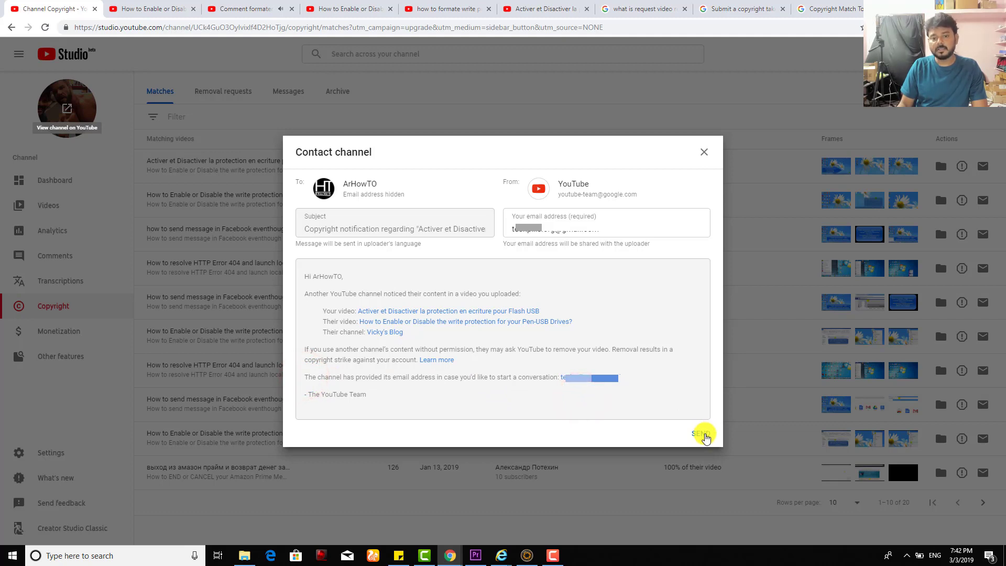
pyautogui.click(705, 437)
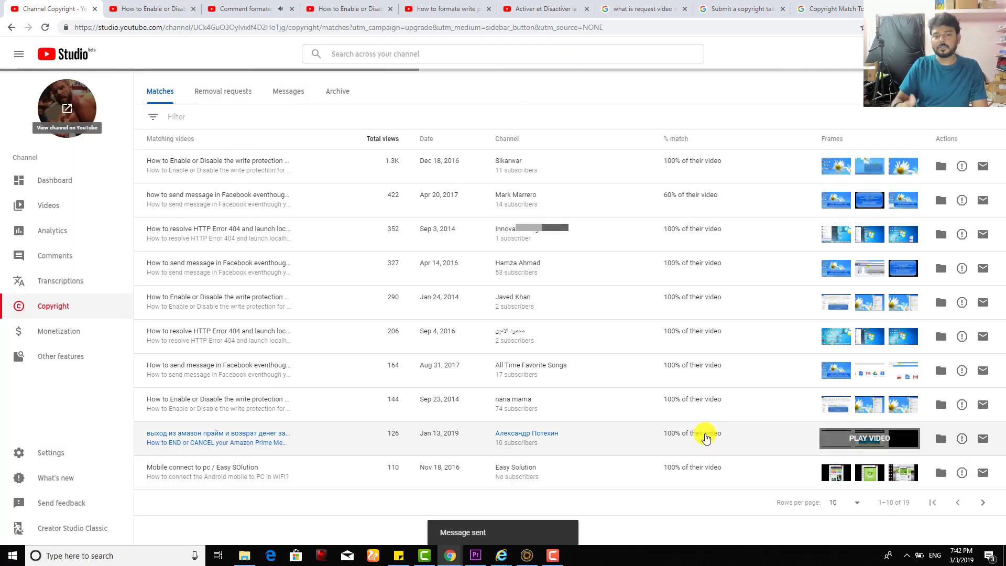
pyautogui.moveTo(503, 437)
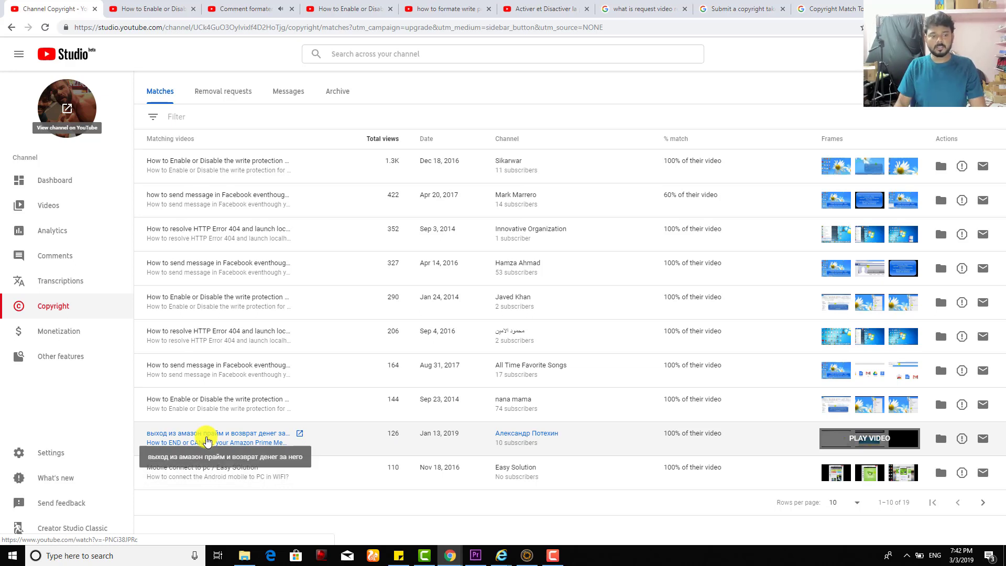
# Play the Russian Amazon Prime re-upload and confirm its Jan 13, 2019 publish date
pyautogui.click(260, 438)
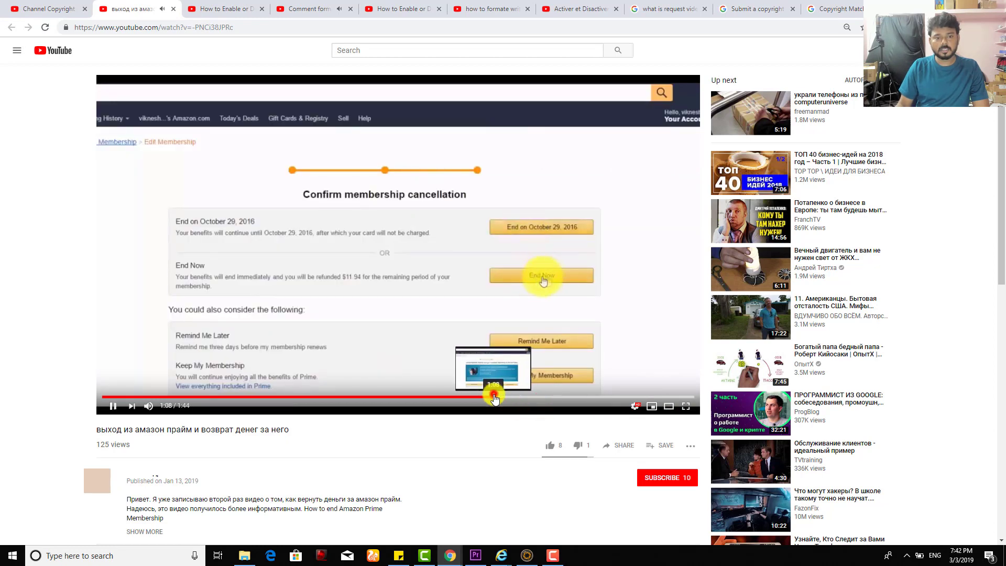
pyautogui.click(472, 398)
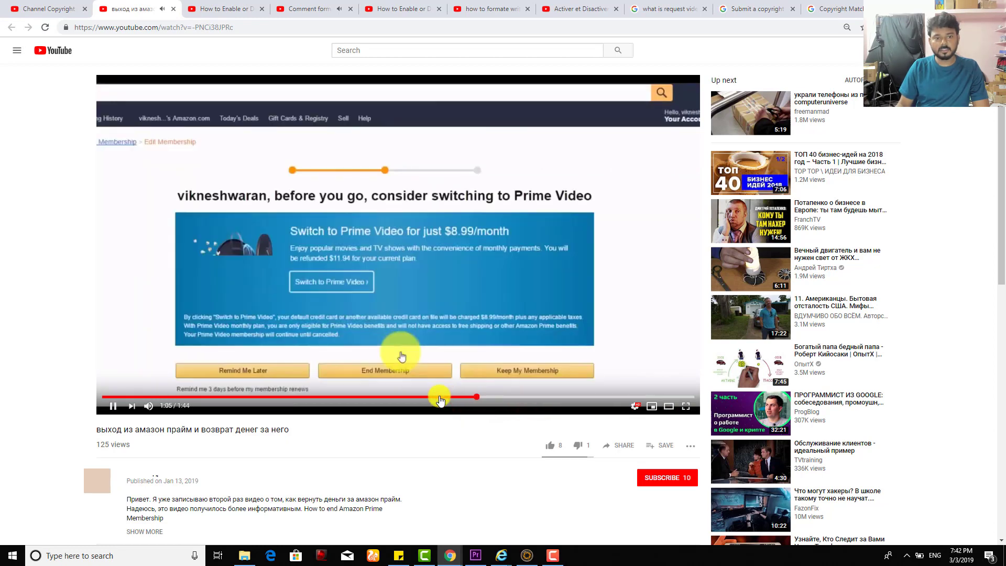
pyautogui.click(432, 397)
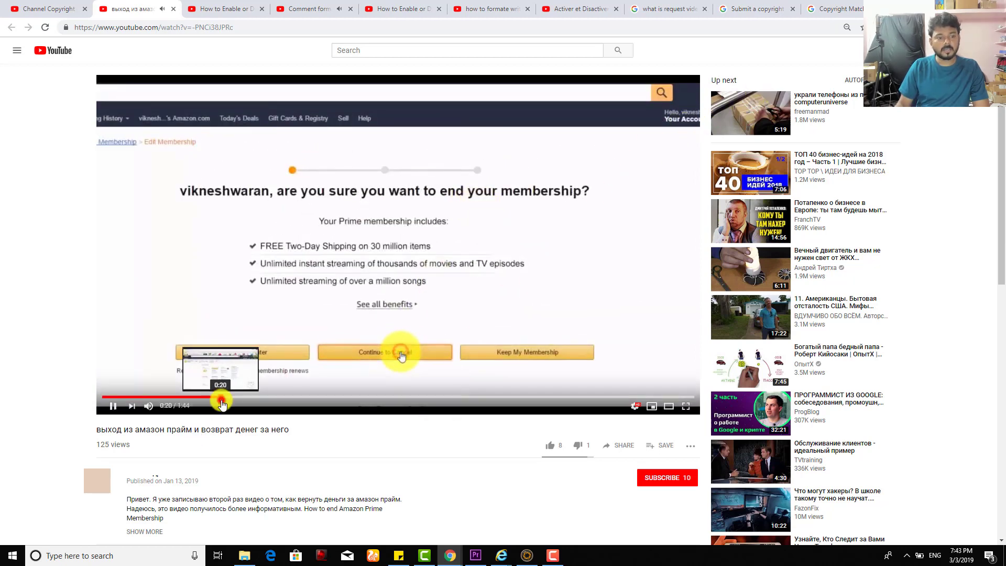
pyautogui.click(227, 397)
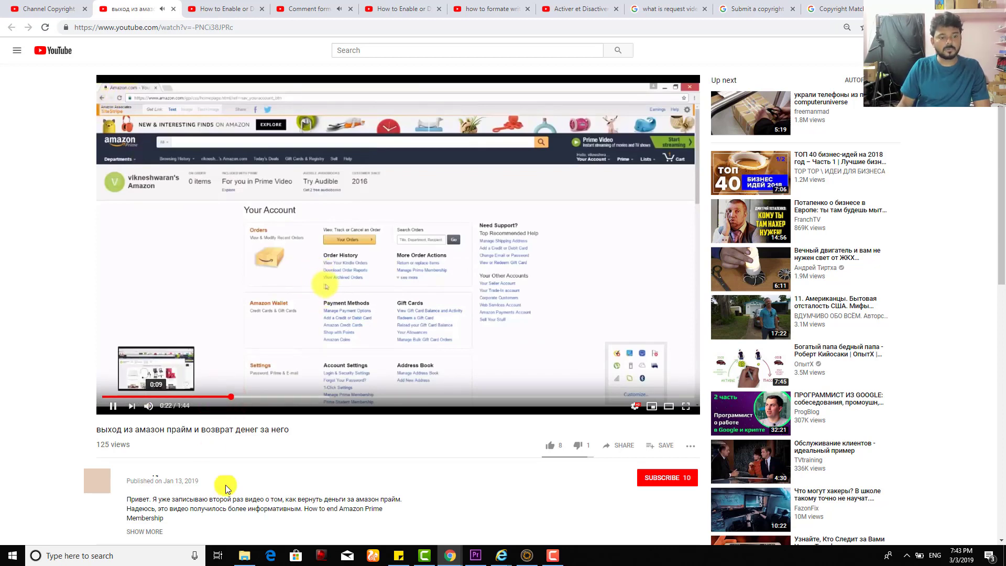
pyautogui.moveTo(163, 482); pyautogui.dragTo(200, 479)
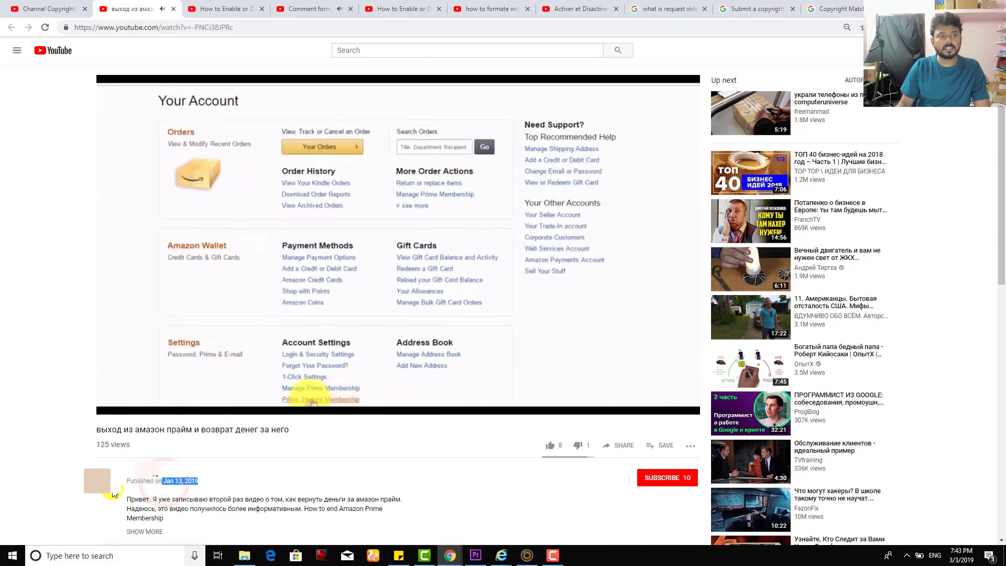
pyautogui.click(51, 8)
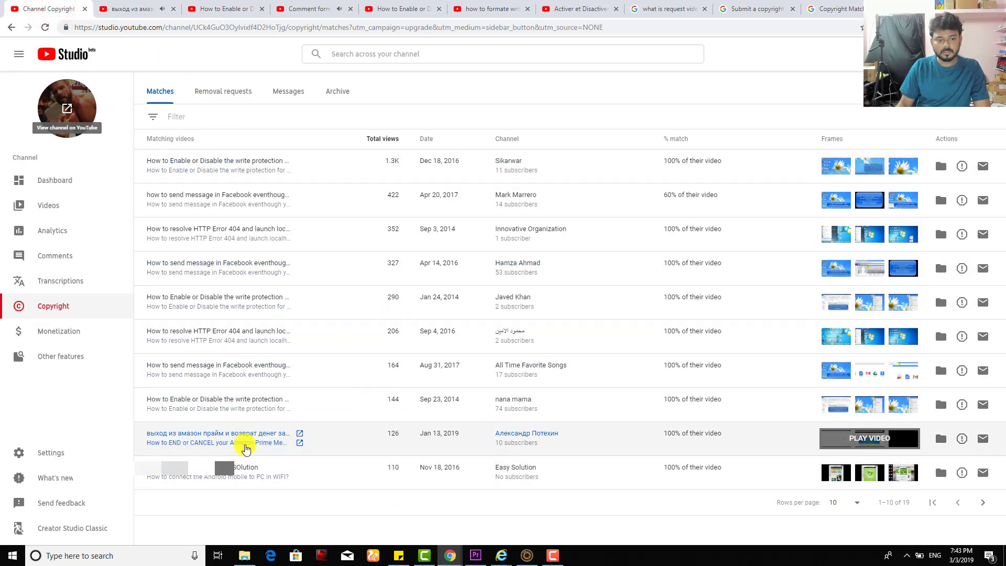
# Confirm the original Amazon Prime cancellation video was published Oct 7, 2016, then return to Studio
pyautogui.click(245, 443)
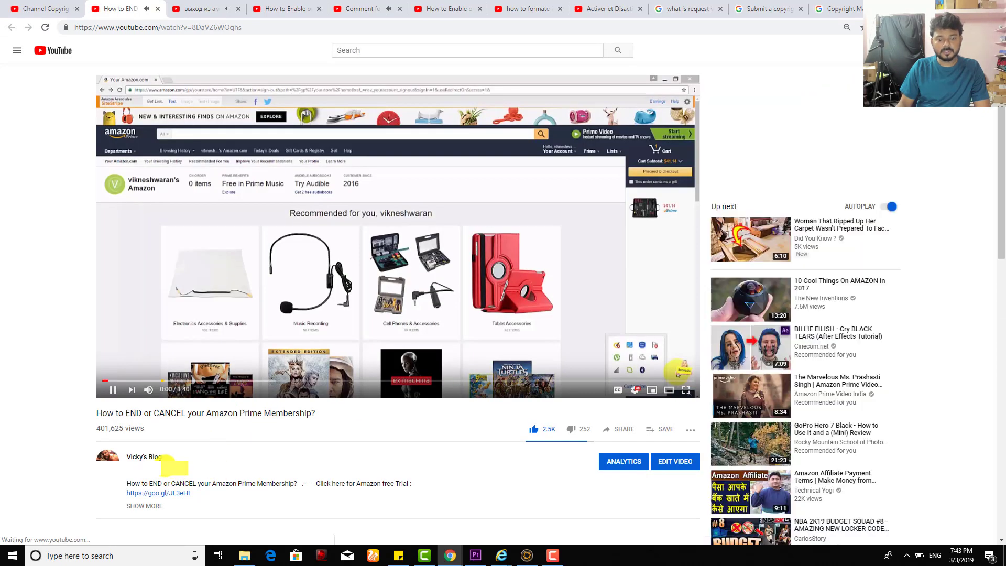
pyautogui.moveTo(166, 464); pyautogui.dragTo(243, 463)
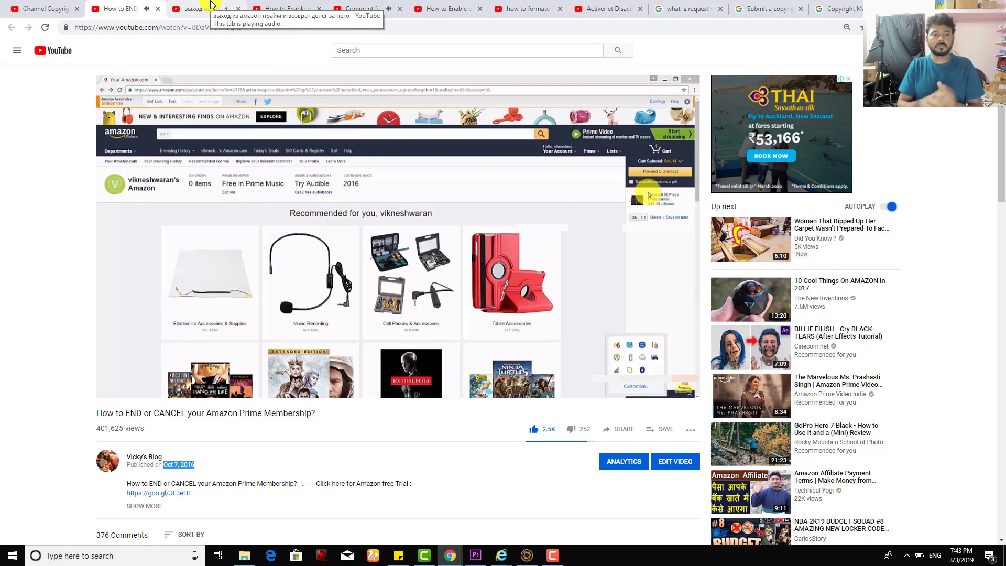
pyautogui.click(31, 11)
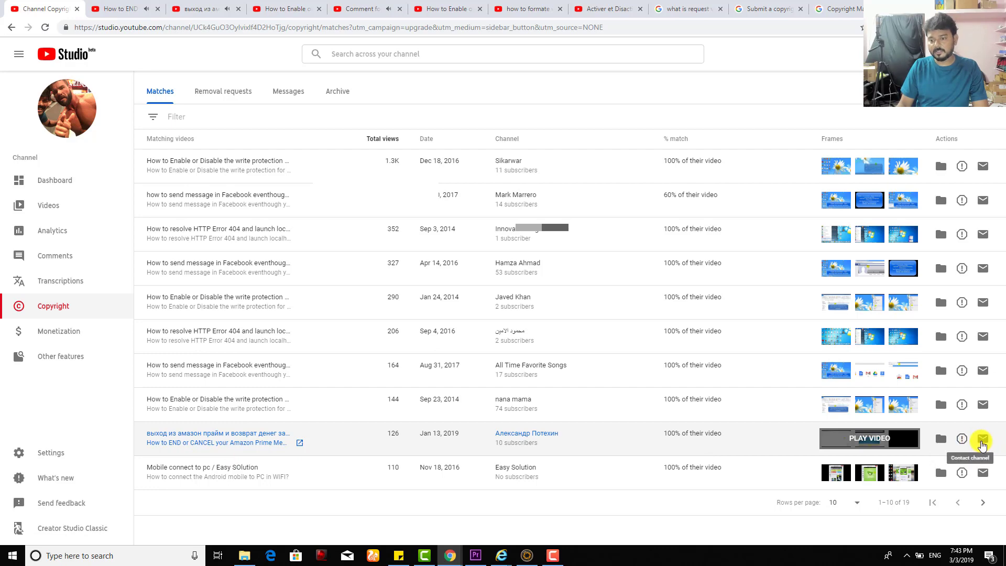
# Send the copyright notice to the Russian Amazon Prime re-uploader and show the Messages list
pyautogui.click(984, 444)
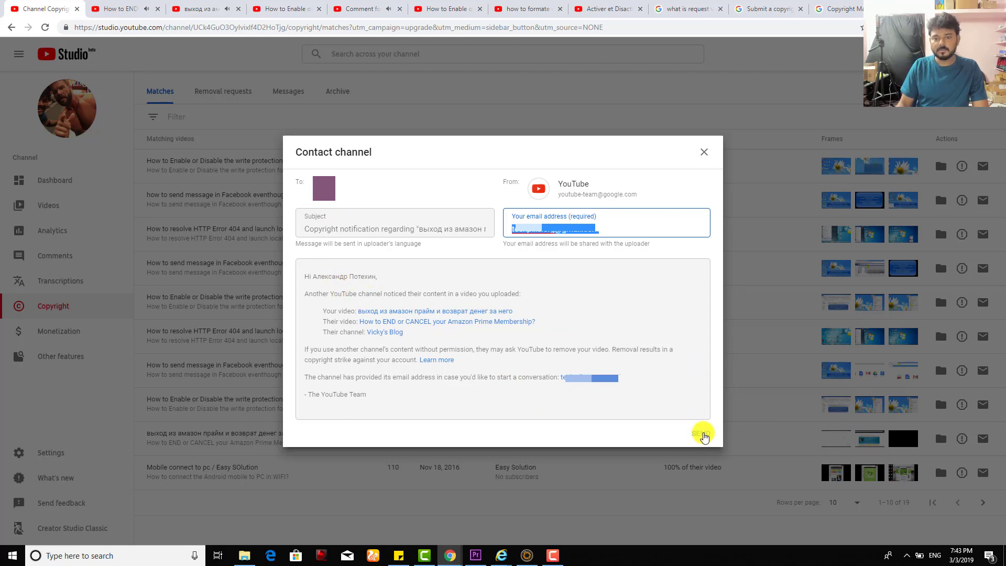
pyautogui.click(704, 432)
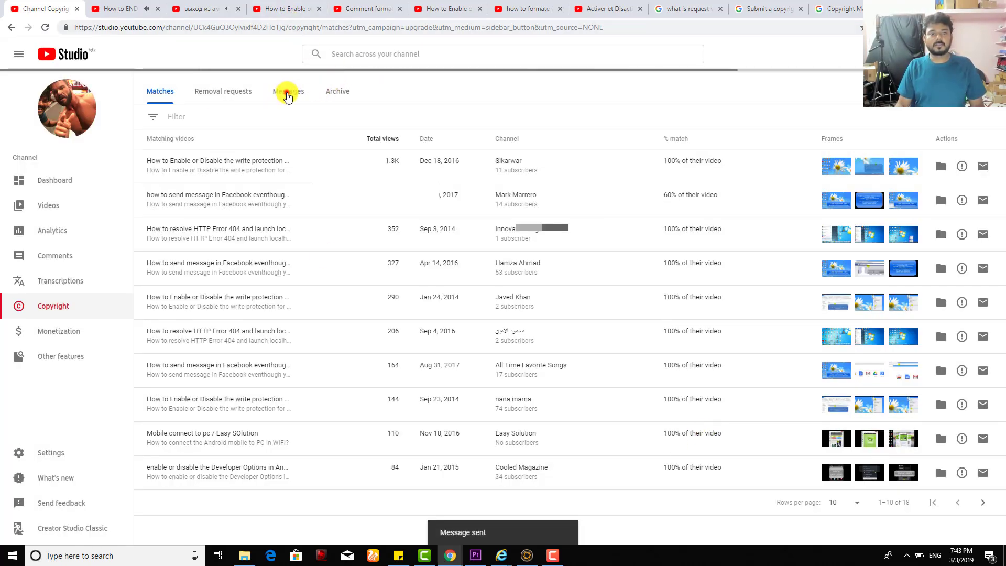
pyautogui.click(286, 94)
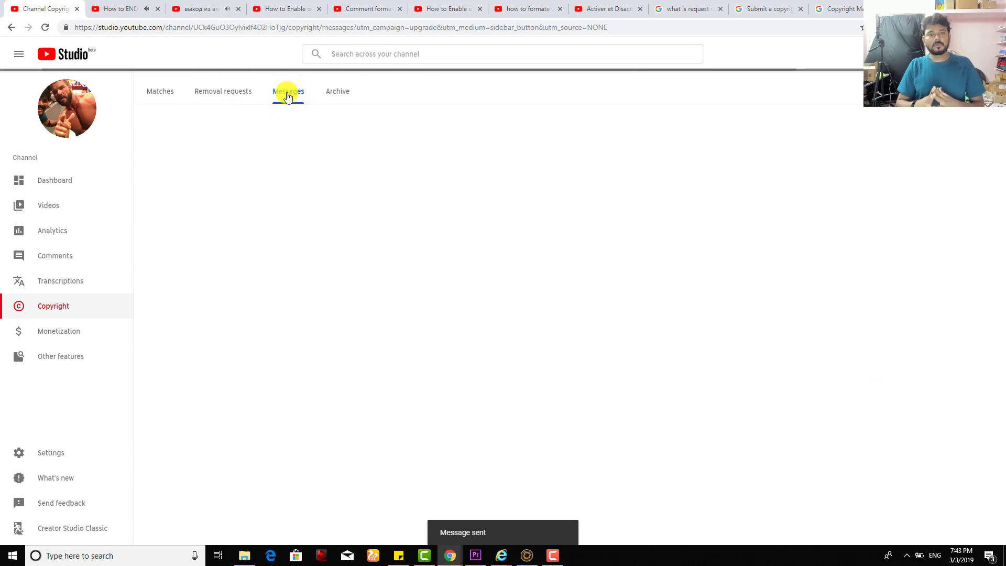